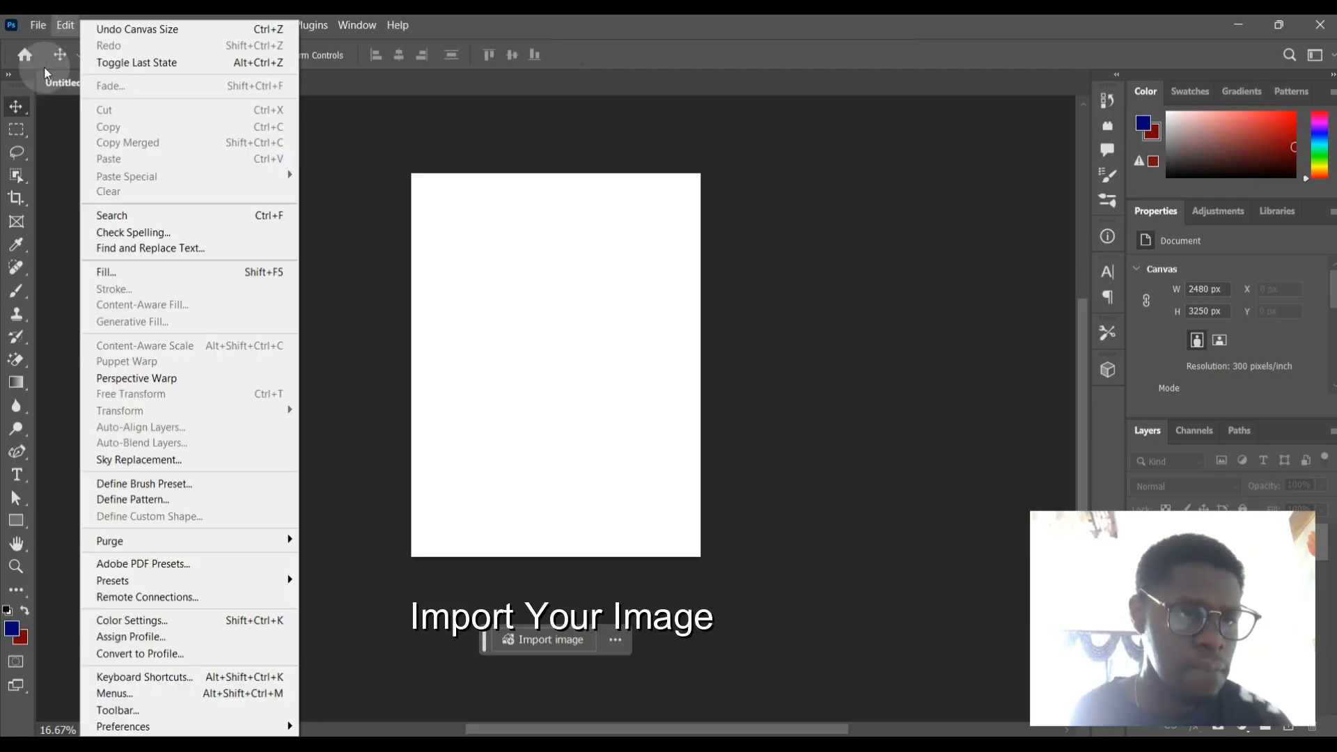
Step: Place the green apple clipart image as an embedded object on the blank canvas
left_click(94, 360)
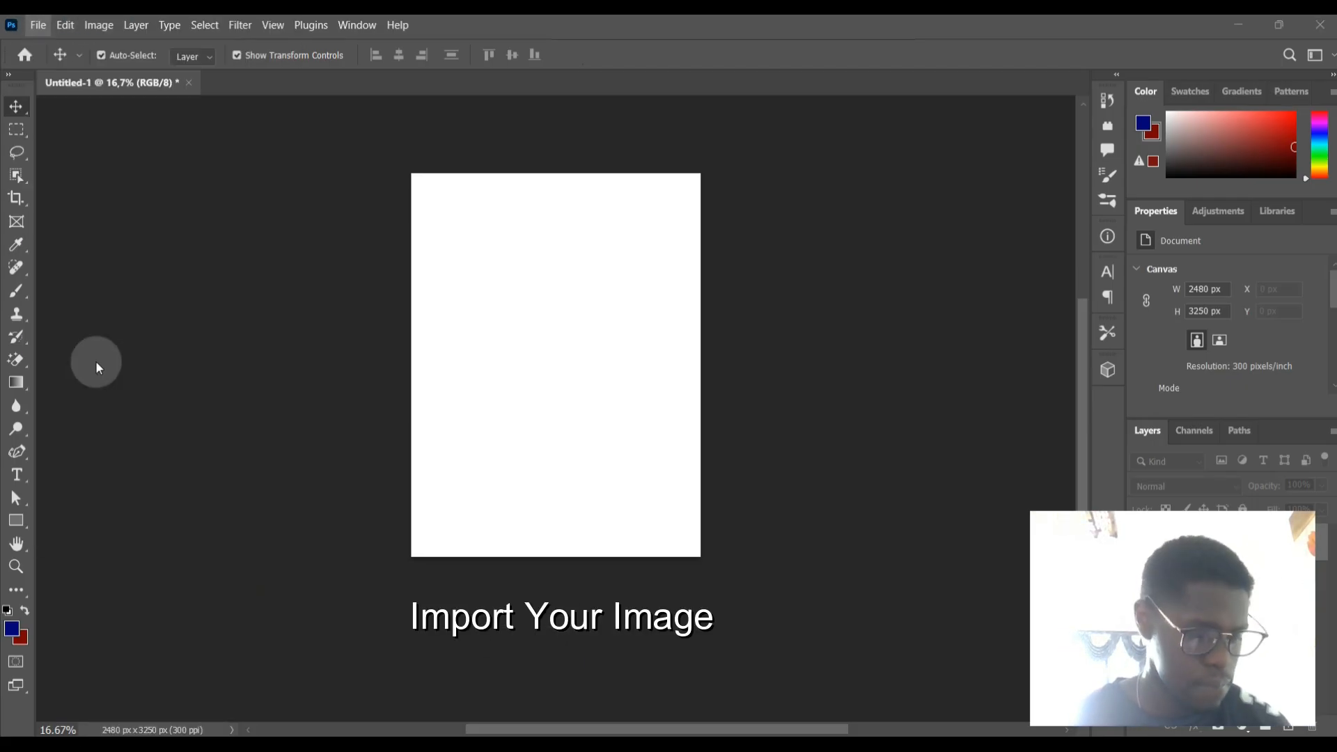
left_click(96, 356)
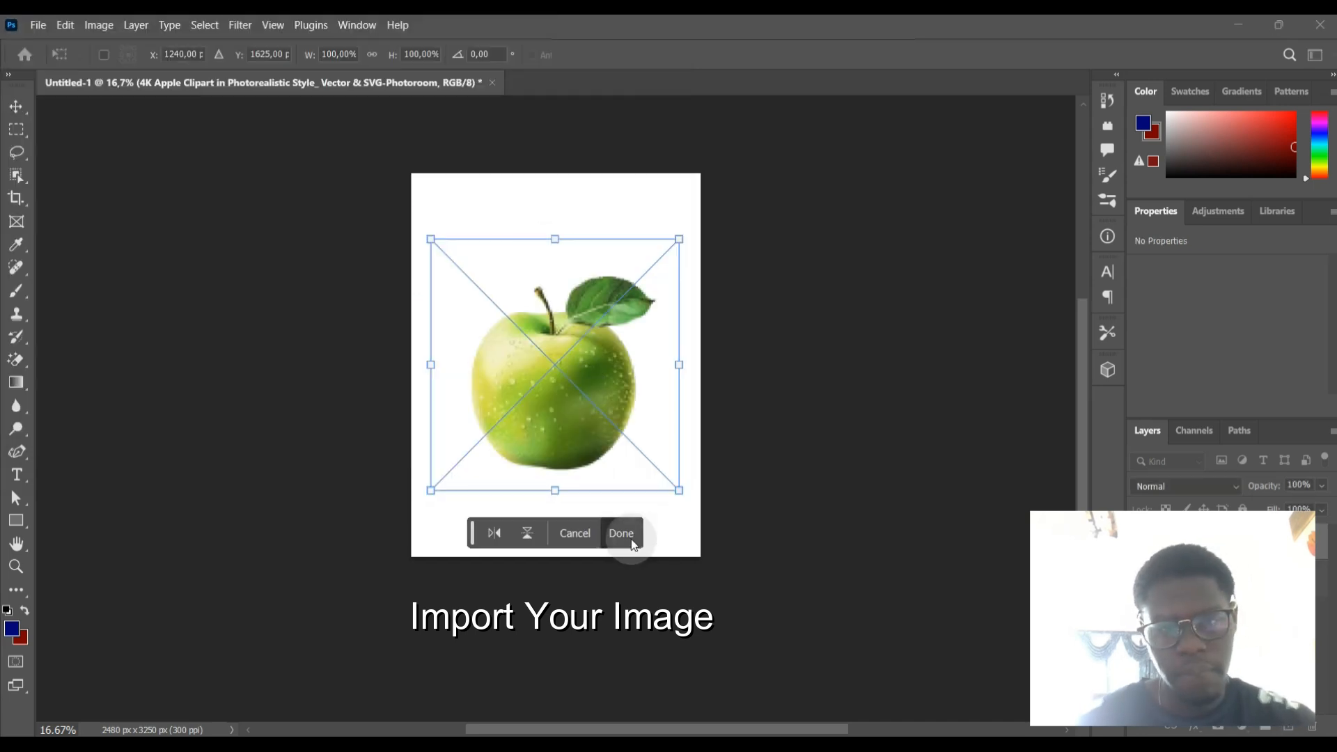
left_click(618, 534)
Step: Scale the apple to a smaller size, position it near the middle of the page and flip it horizontally
left_click(469, 473)
left_click_drag(556, 390, 555, 363)
left_click_drag(431, 464, 481, 412)
left_click_drag(573, 326, 549, 368)
left_click_drag(654, 455, 640, 440)
mouse_move(549, 371)
left_mouse_down()
mouse_move(563, 381)
mouse_move(556, 372)
left_mouse_up()
left_click_drag(646, 436, 625, 414)
left_click_drag(561, 353, 572, 363)
left_click(629, 508)
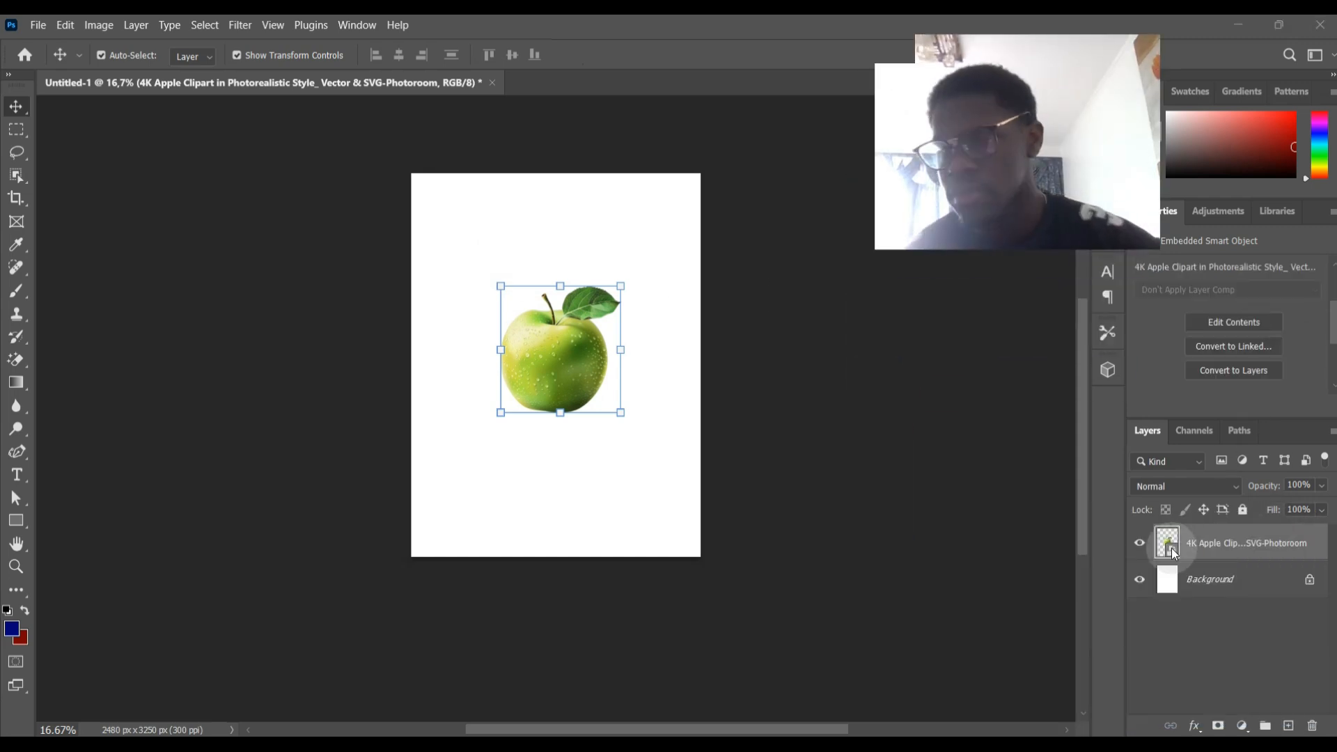
double_click(1168, 543)
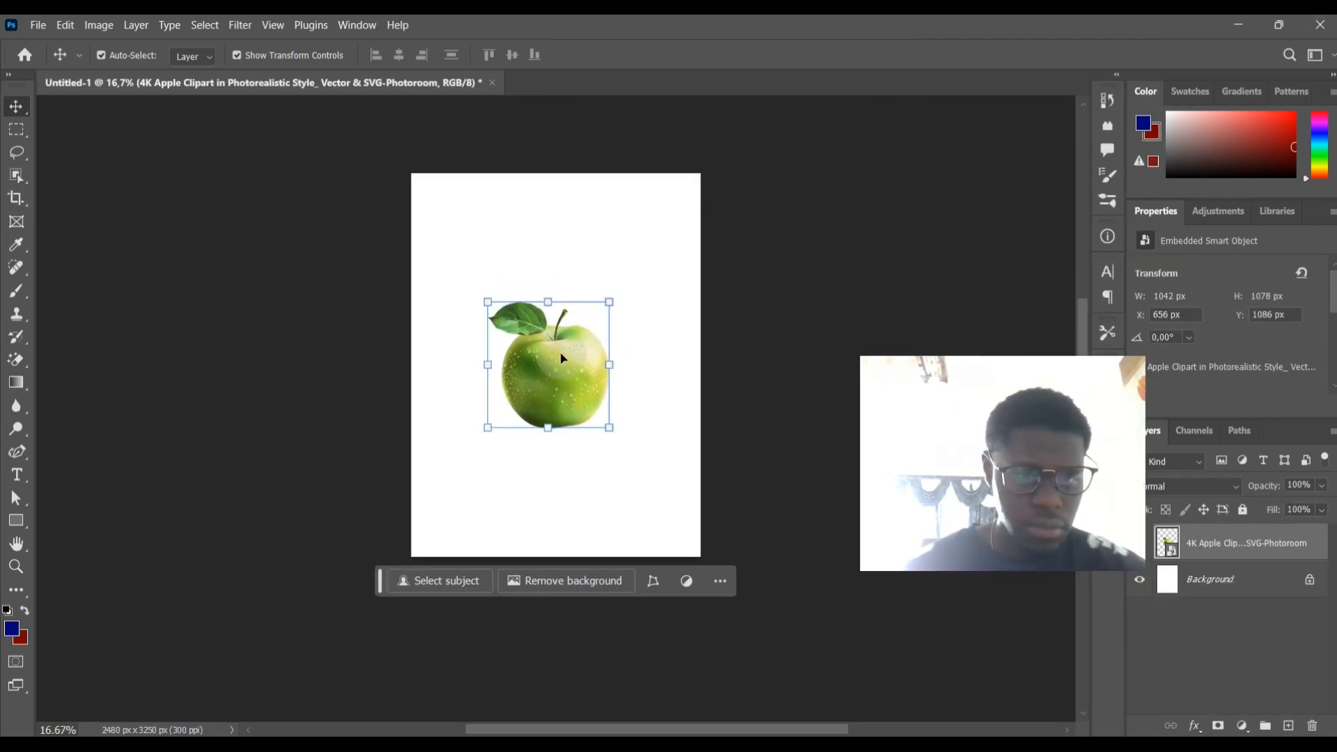
key("ctrl+t")
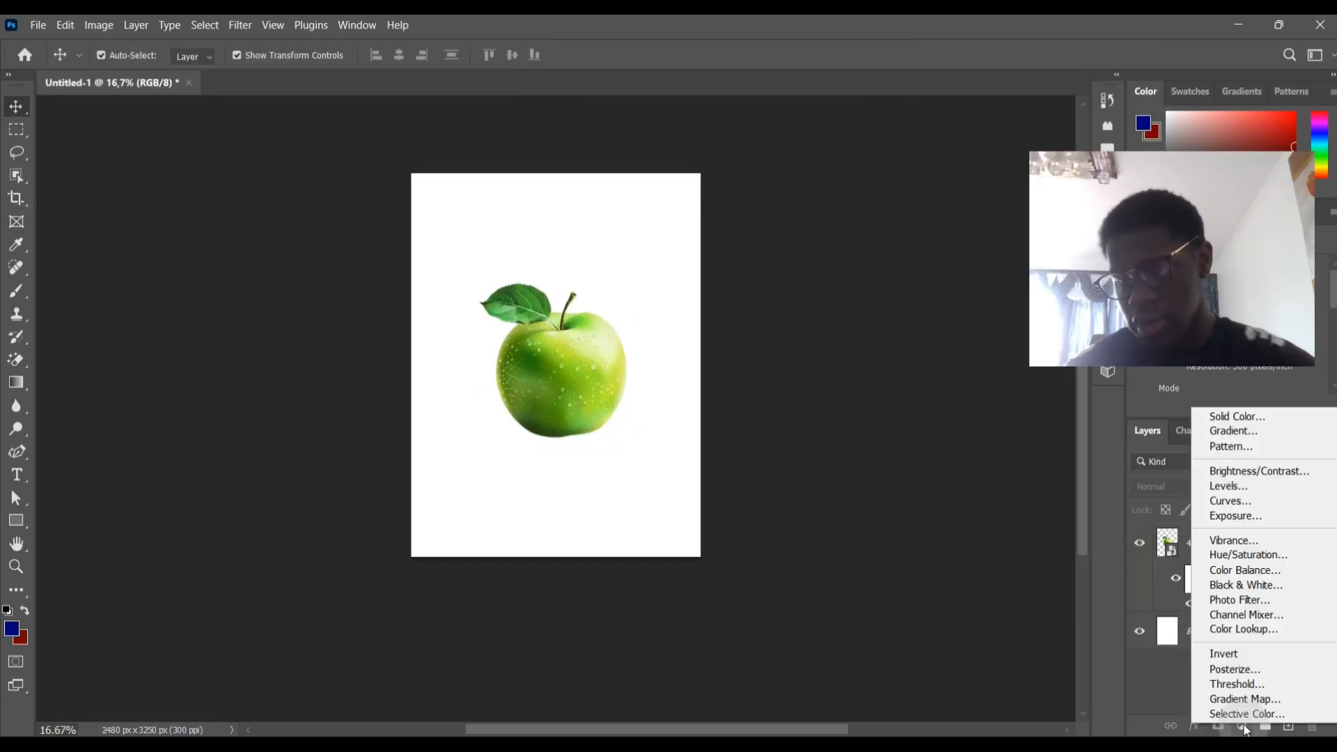
Step: Add a solid colour fill layer in 01037c and move it beneath the apple layer
left_click(1236, 417)
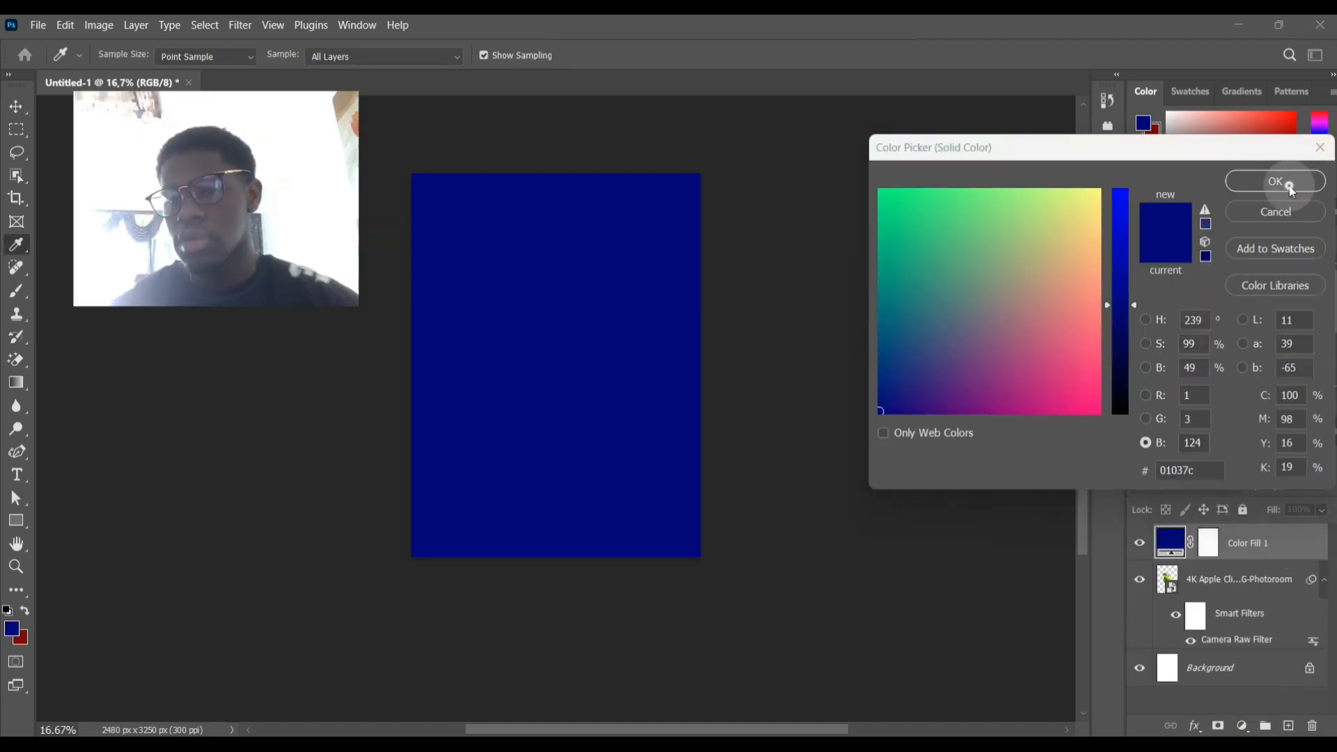
left_click(1282, 180)
left_click_drag(1171, 543, 1172, 632)
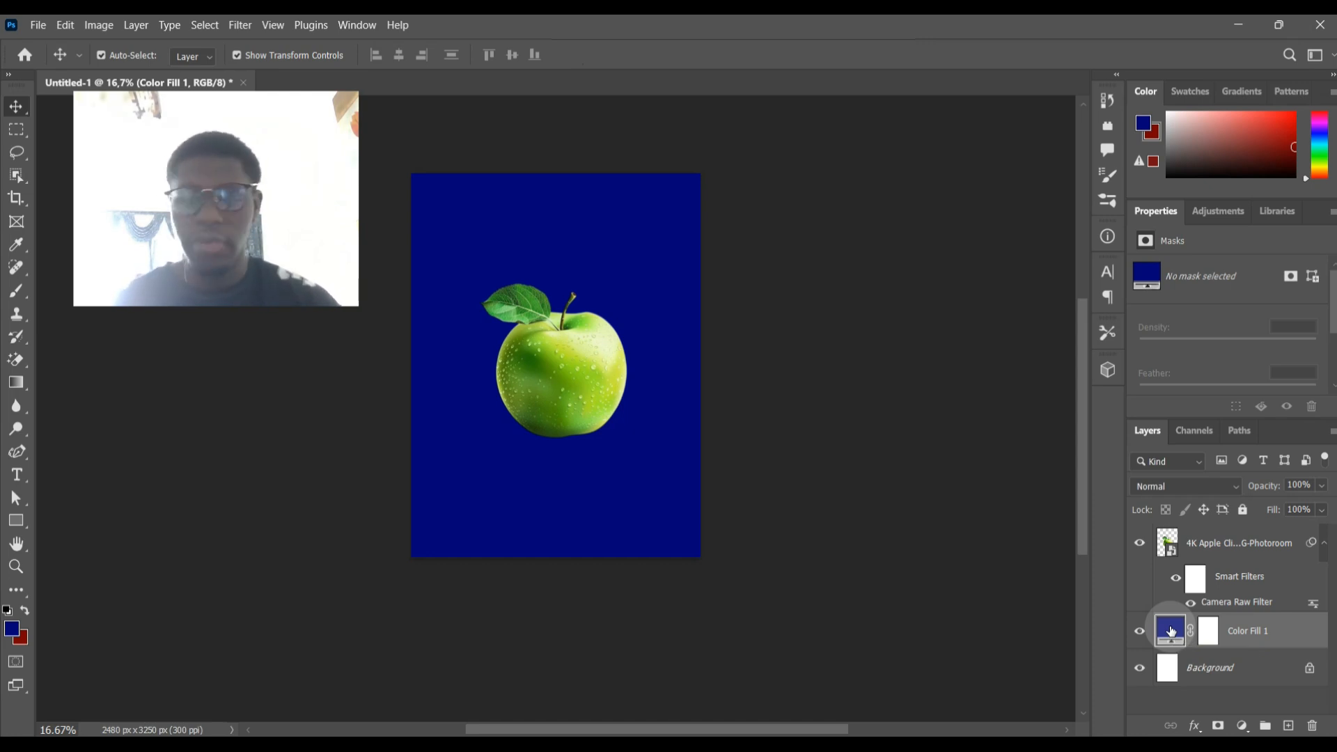
Step: Recolour the background fill layer with a medium green sampled from the apple's skin
double_click(1171, 631)
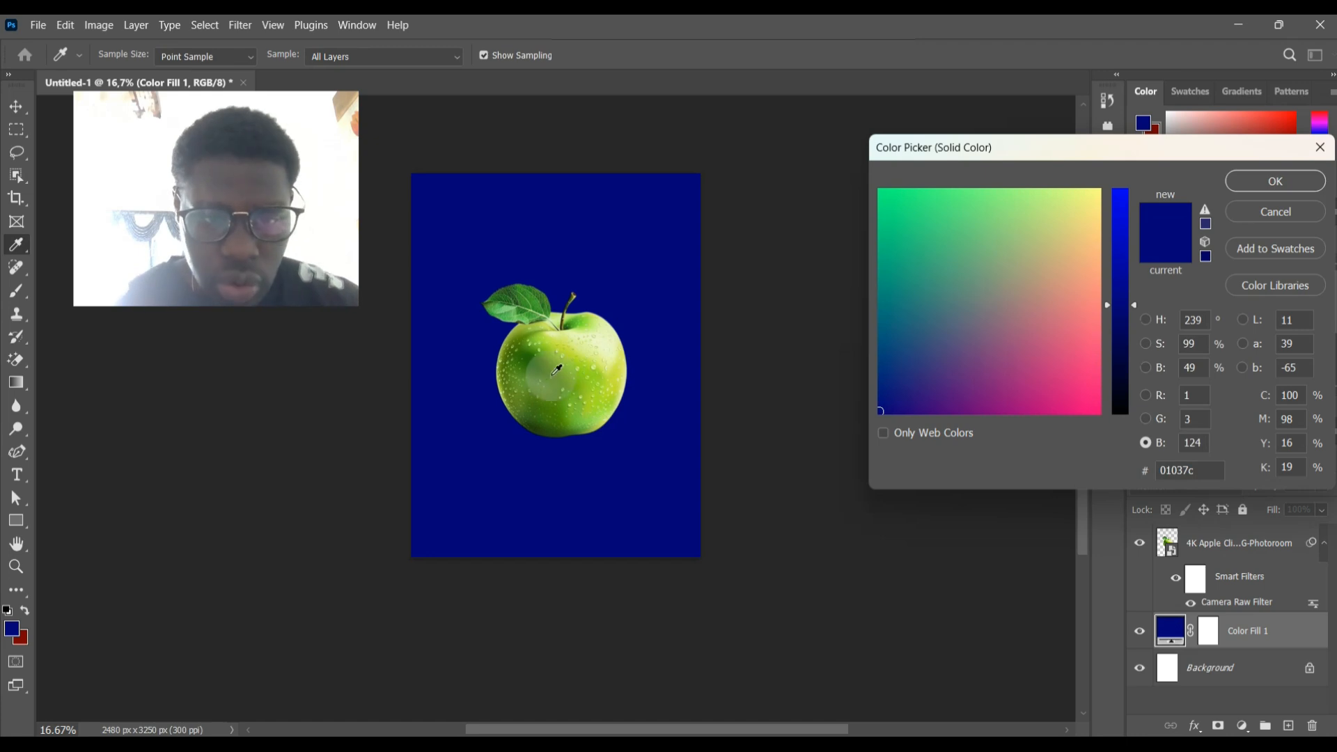
scroll(549, 356, "up", 3)
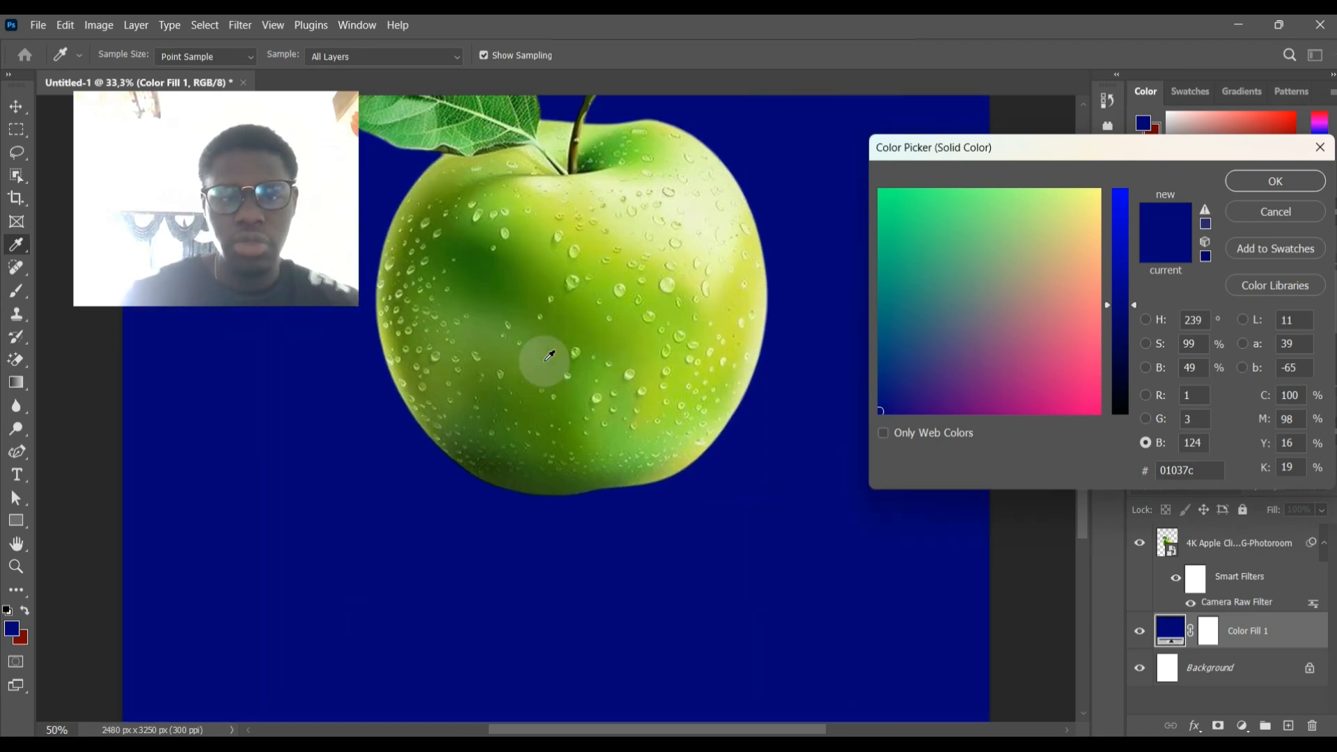
scroll(549, 352, "up", 3)
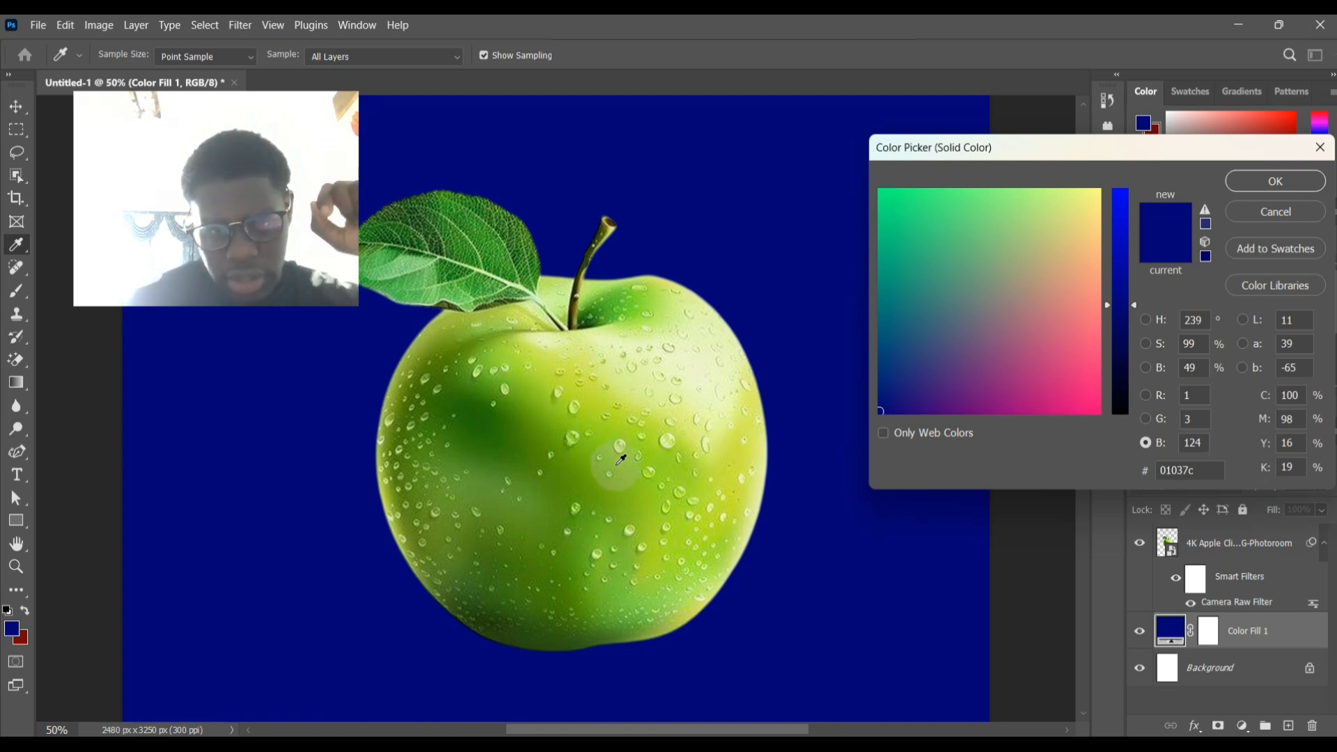
left_click(553, 418)
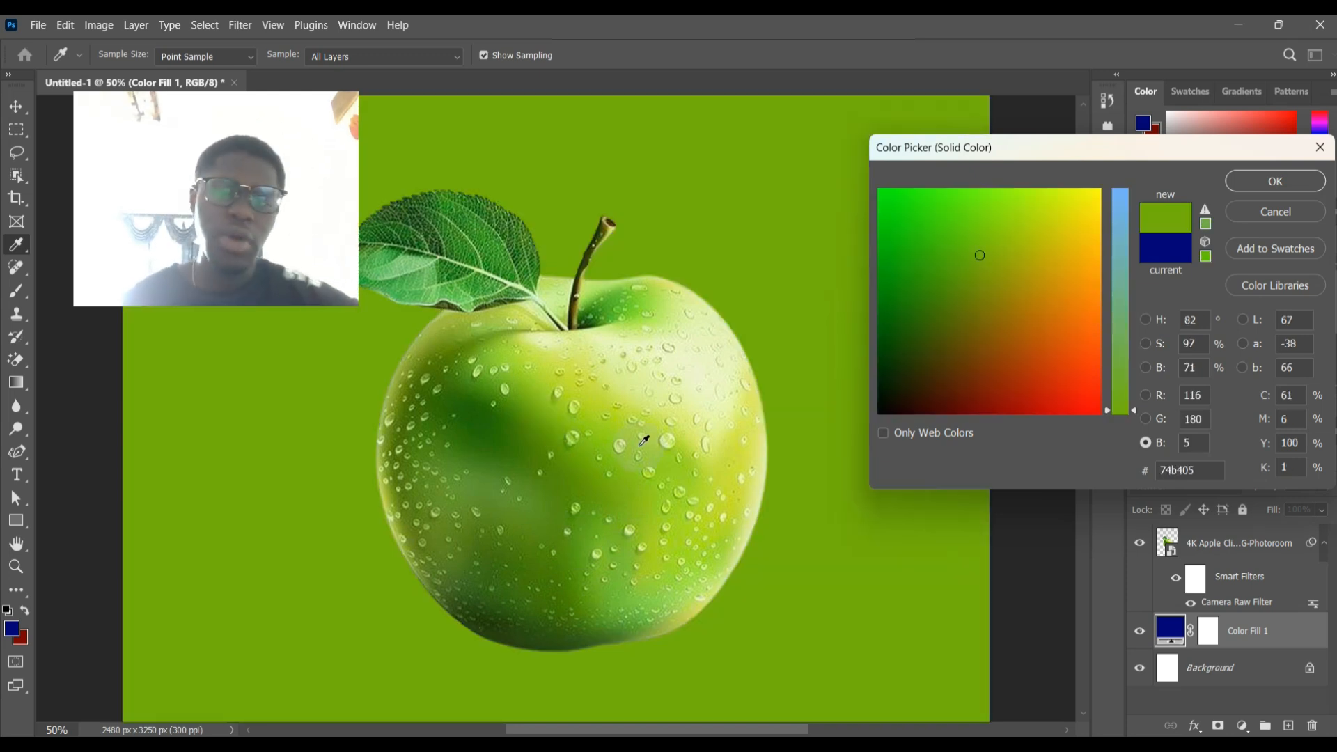
key("ctrl+minus")
key("ctrl+minus")
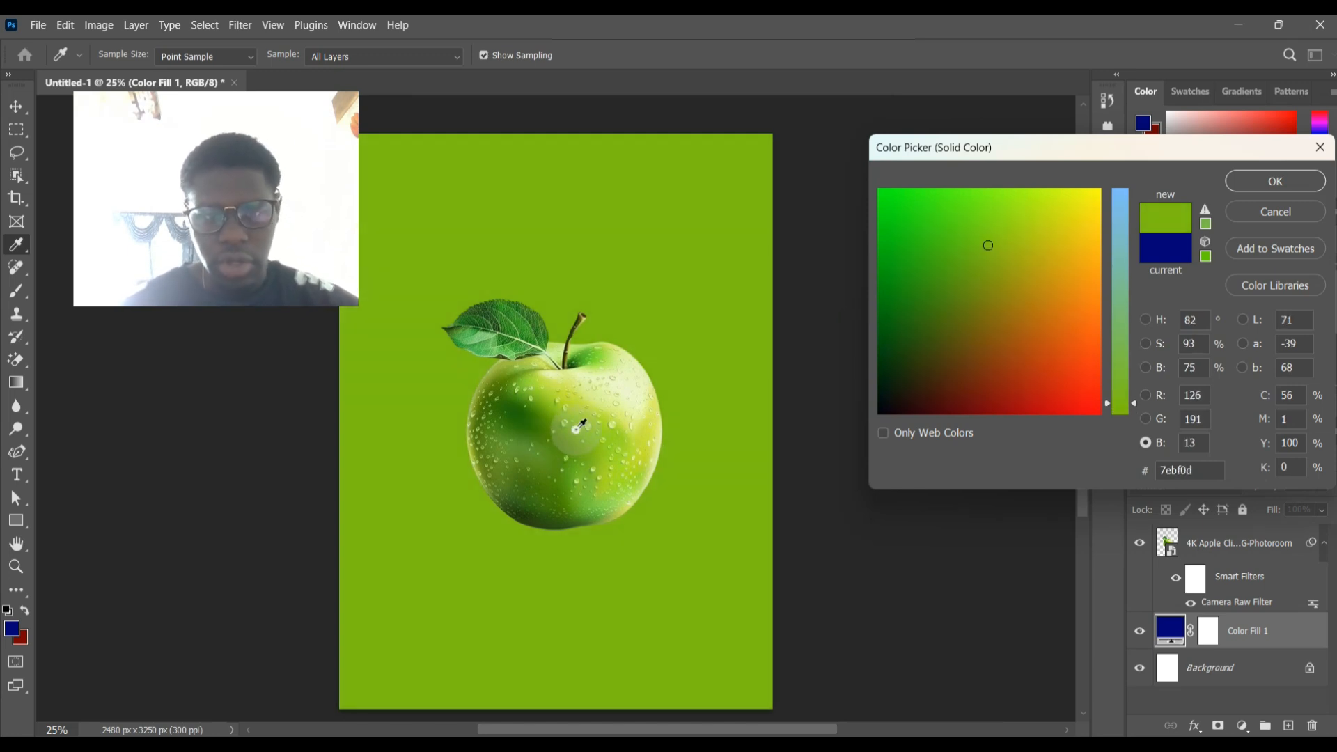
left_click(521, 412)
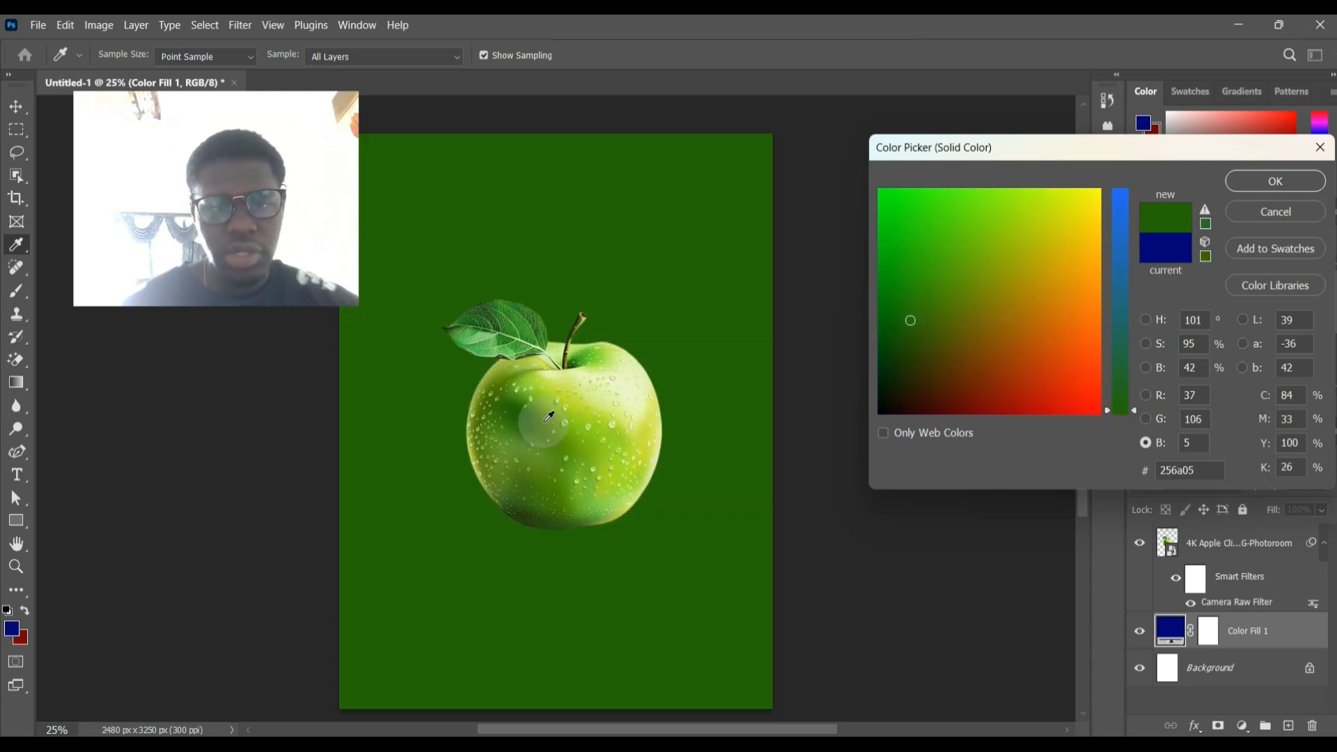
left_click(643, 426)
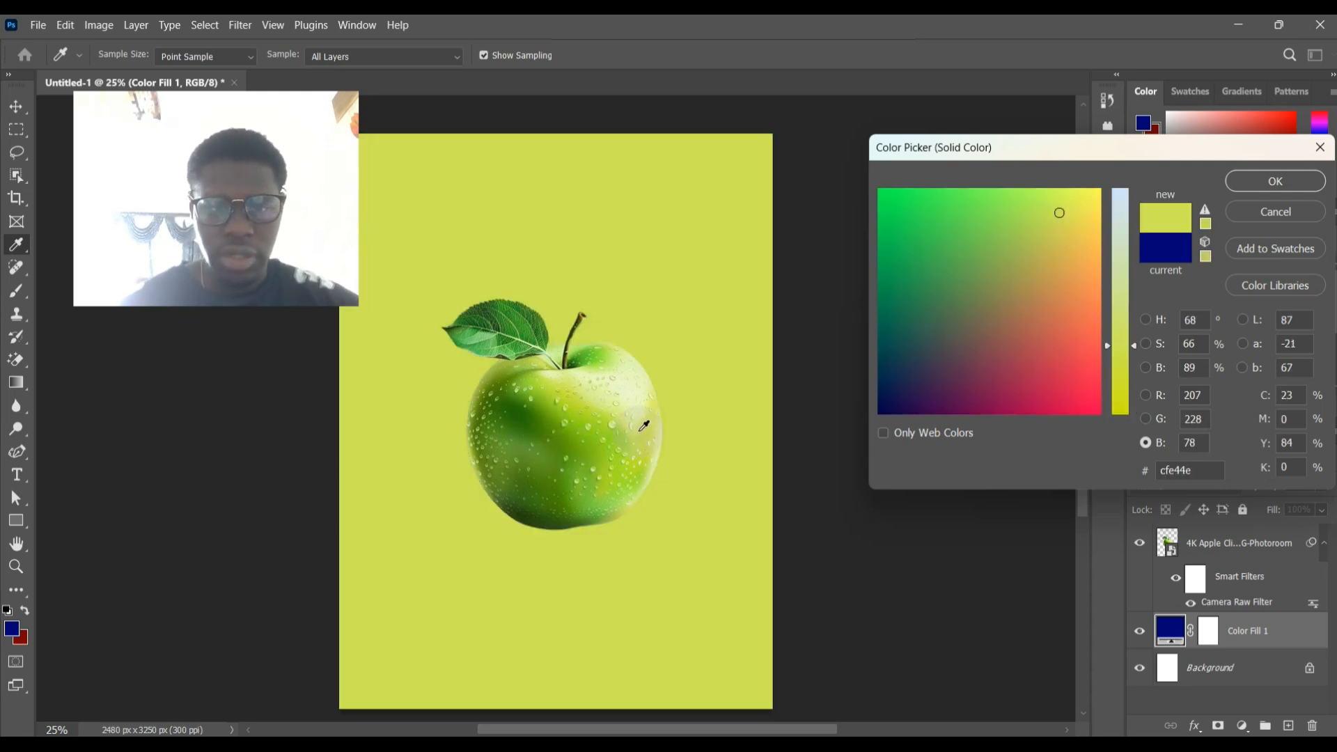
left_click(589, 459)
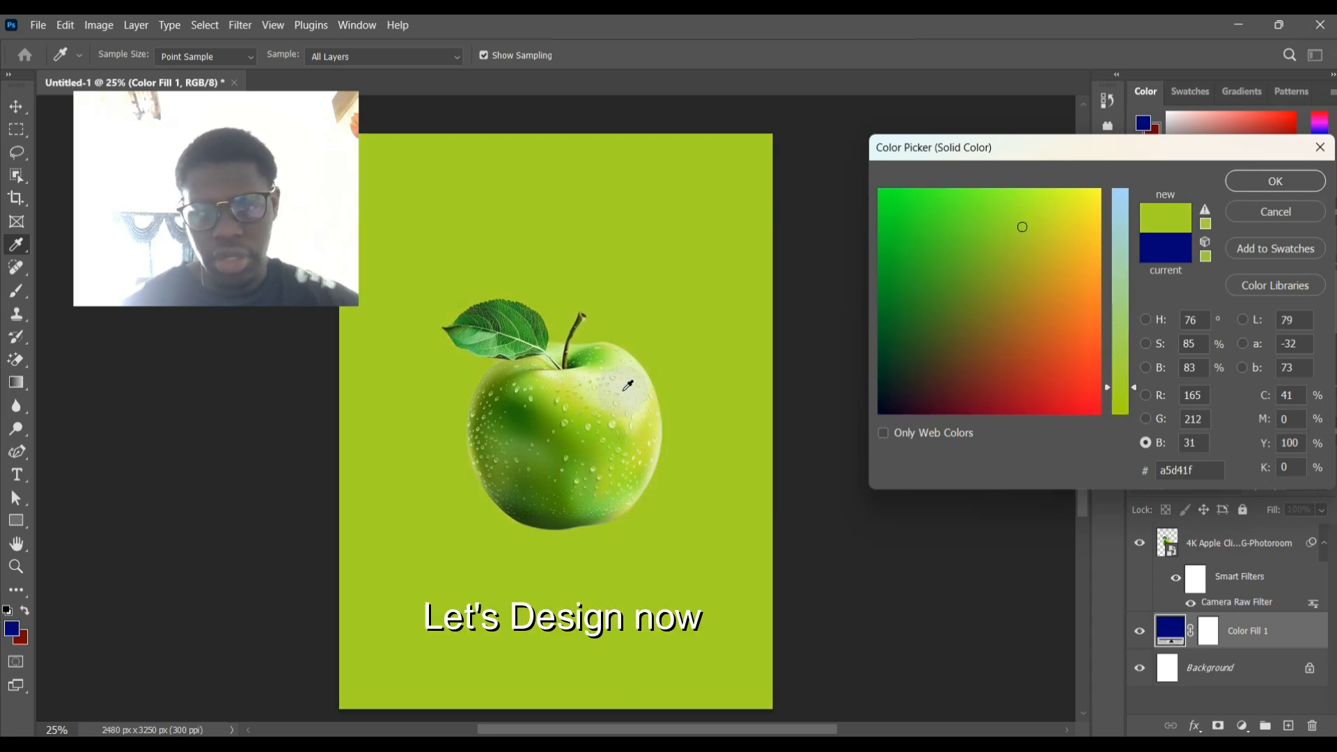
left_click(603, 385)
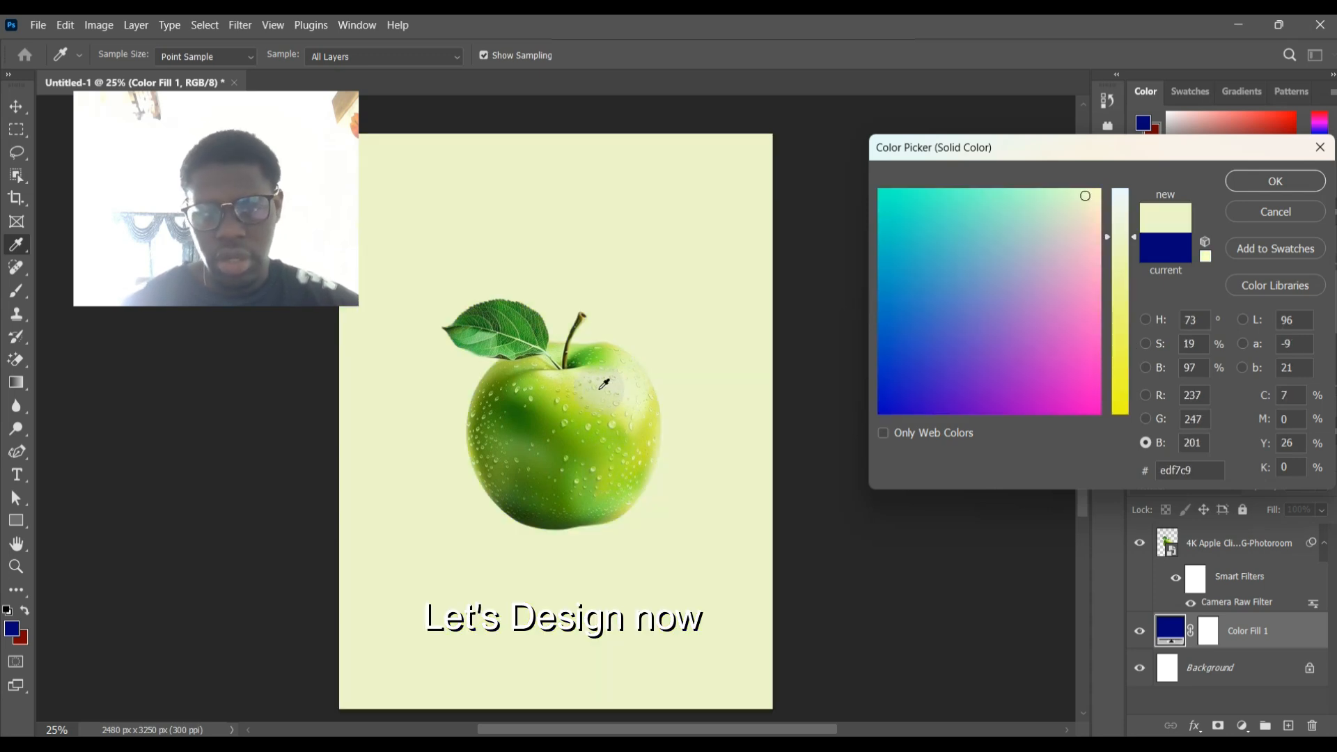
left_click(551, 400)
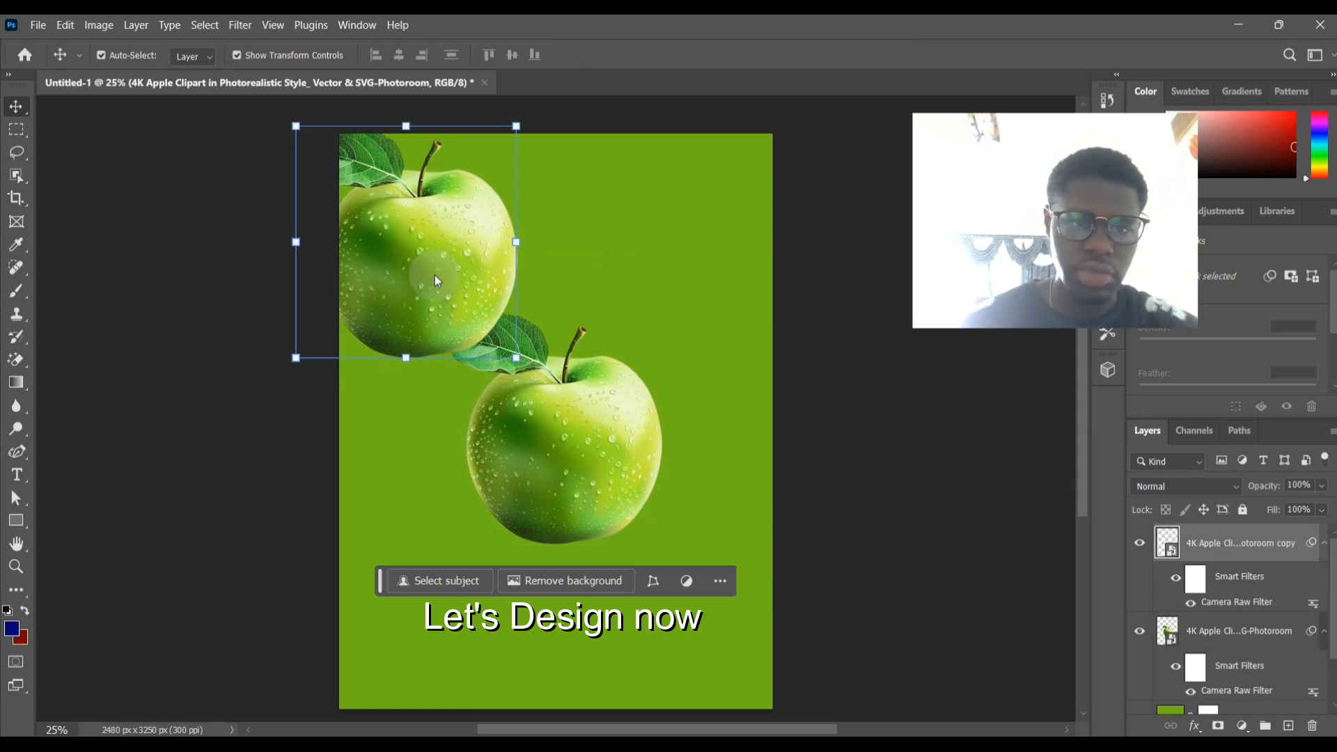
Step: Scale the apple copy to 84.39%, rotate it 19.39° and position it partly off the page's upper-left corner
left_click_drag(434, 274, 578, 176)
left_click_drag(411, 317, 392, 189)
left_click_drag(409, 241, 409, 265)
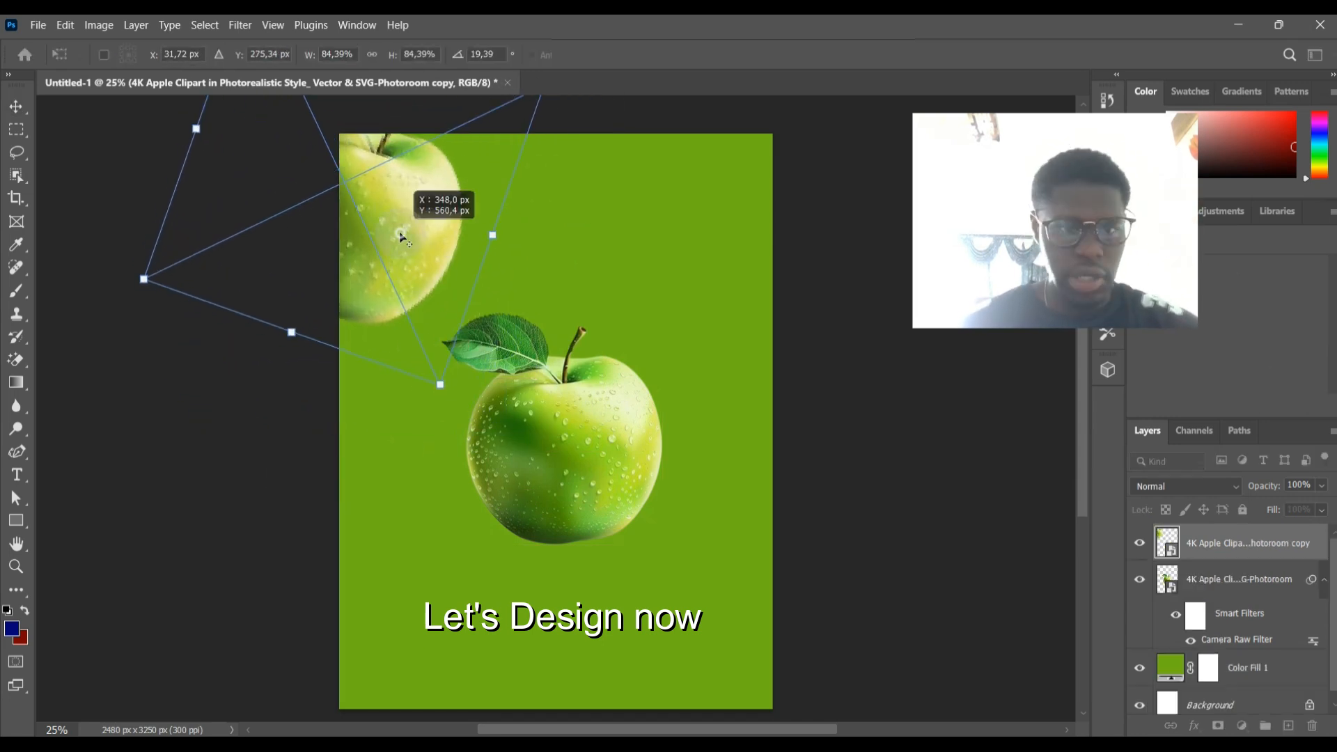
left_click(424, 476)
Step: Duplicate the corner apple to the page's lower-right corner, then rotate and reposition it partly off the page
left_click_drag(408, 228, 820, 655, "alt")
scroll(821, 654, "down", 1)
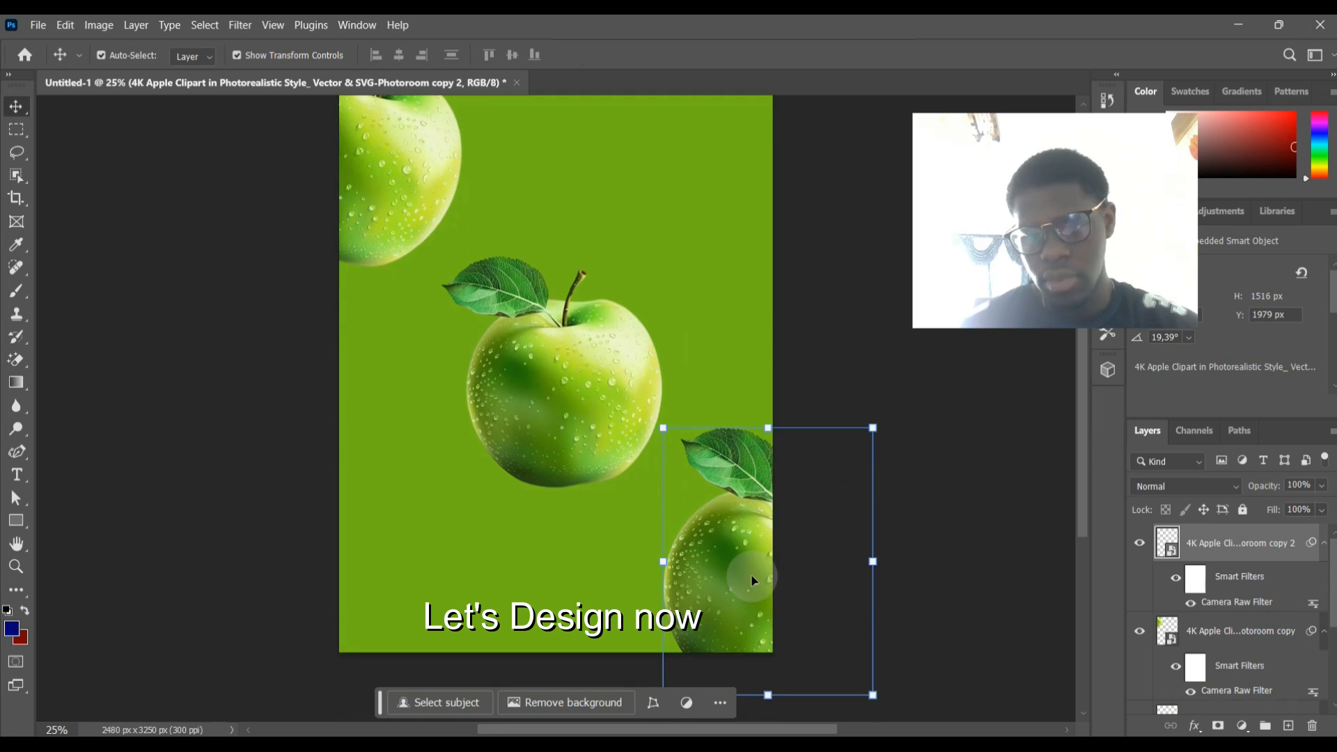
left_click_drag(753, 576, 722, 546)
left_click_drag(842, 397, 908, 429)
left_click(749, 696)
left_click_drag(883, 380, 624, 579)
left_click_drag(724, 479, 759, 569)
left_click(791, 697)
scroll(813, 303, "up", 1)
right_click(813, 303)
left_click(806, 240)
scroll(806, 239, "down", 1)
scroll(806, 239, "up", 1)
left_click(806, 239)
Step: Apply a Gaussian Blur with a 27.7-pixel radius to the apple in the page's upper-left corner
left_click(400, 209)
left_click(240, 25)
mouse_move(293, 239)
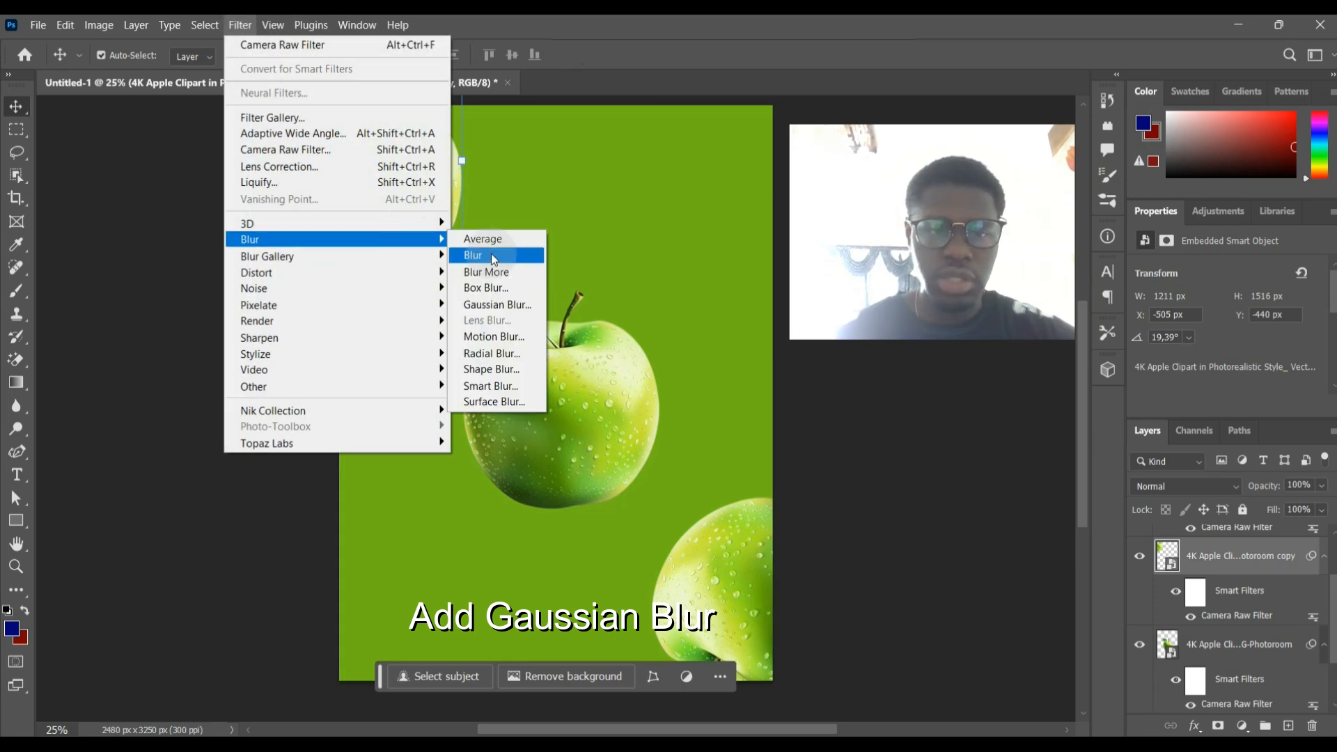
left_click(499, 307)
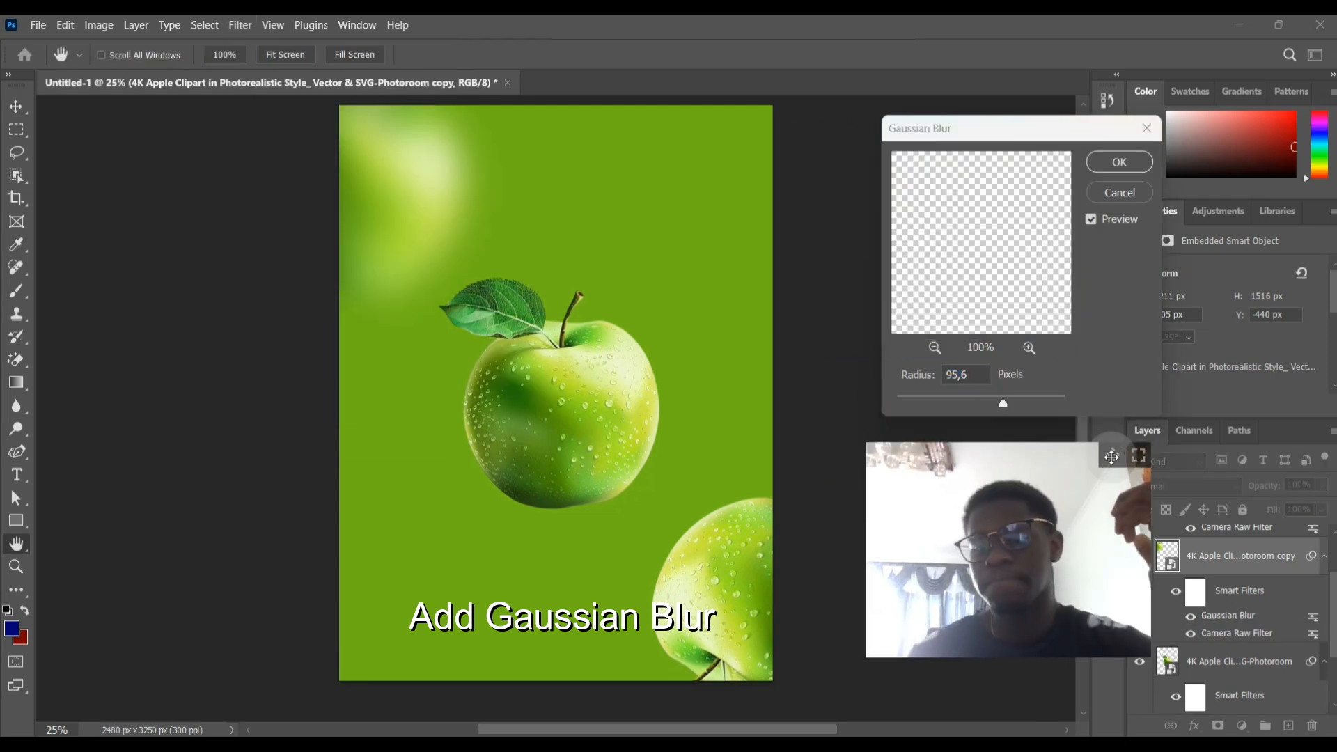
left_click_drag(965, 402, 976, 403)
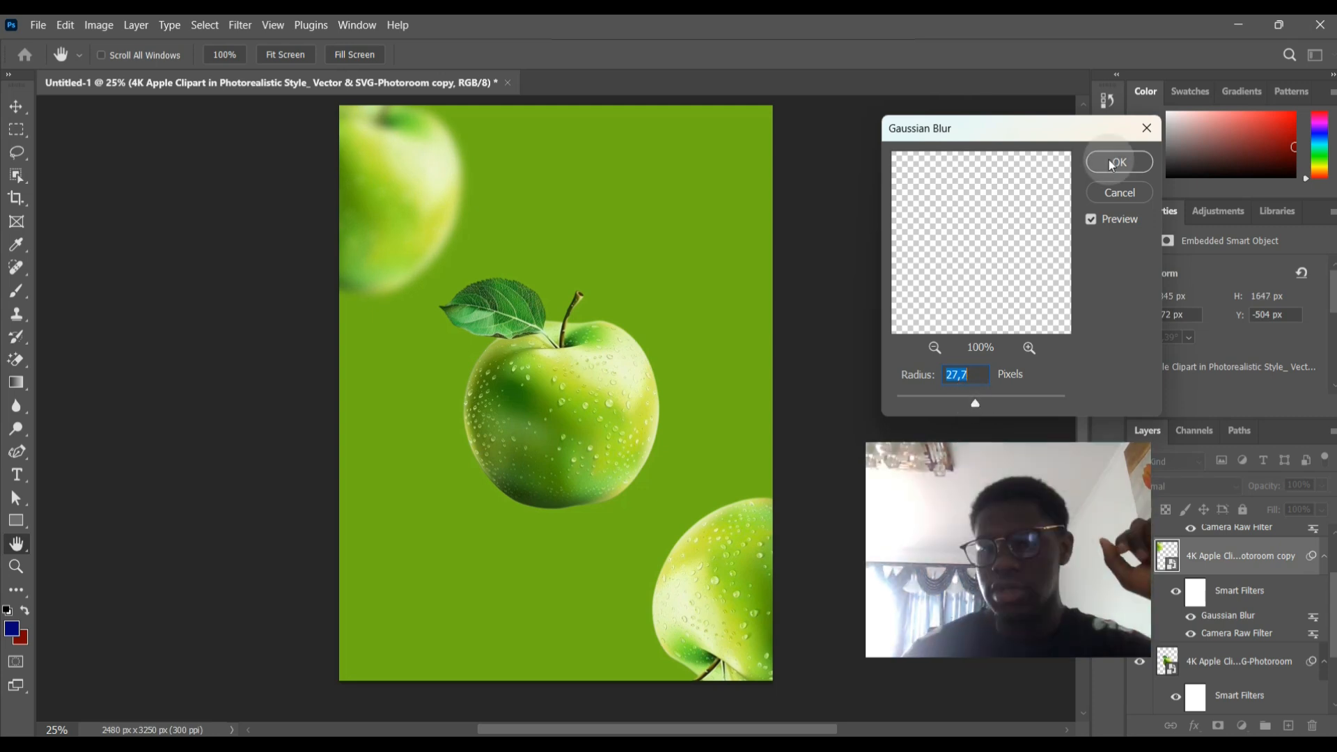
left_click(1098, 164)
Step: Apply the same 27.7-pixel Gaussian Blur to the apple in the page's lower-right corner
left_click(716, 584)
left_click(245, 26)
left_click(269, 45)
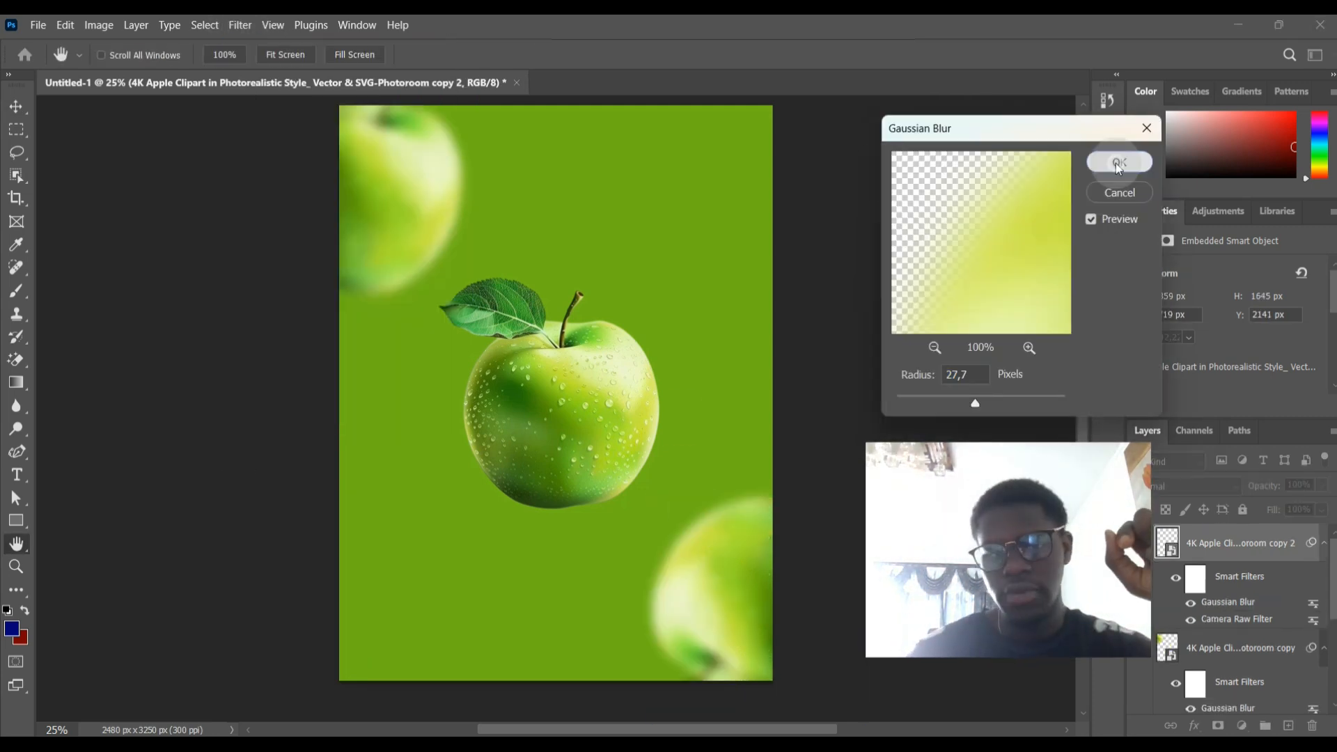
key("Return")
left_click(900, 200)
Step: Add the horizontal text "APPLE" above the central apple in white 48 pt Montserrat ExtraBold Italic
left_click(16, 475)
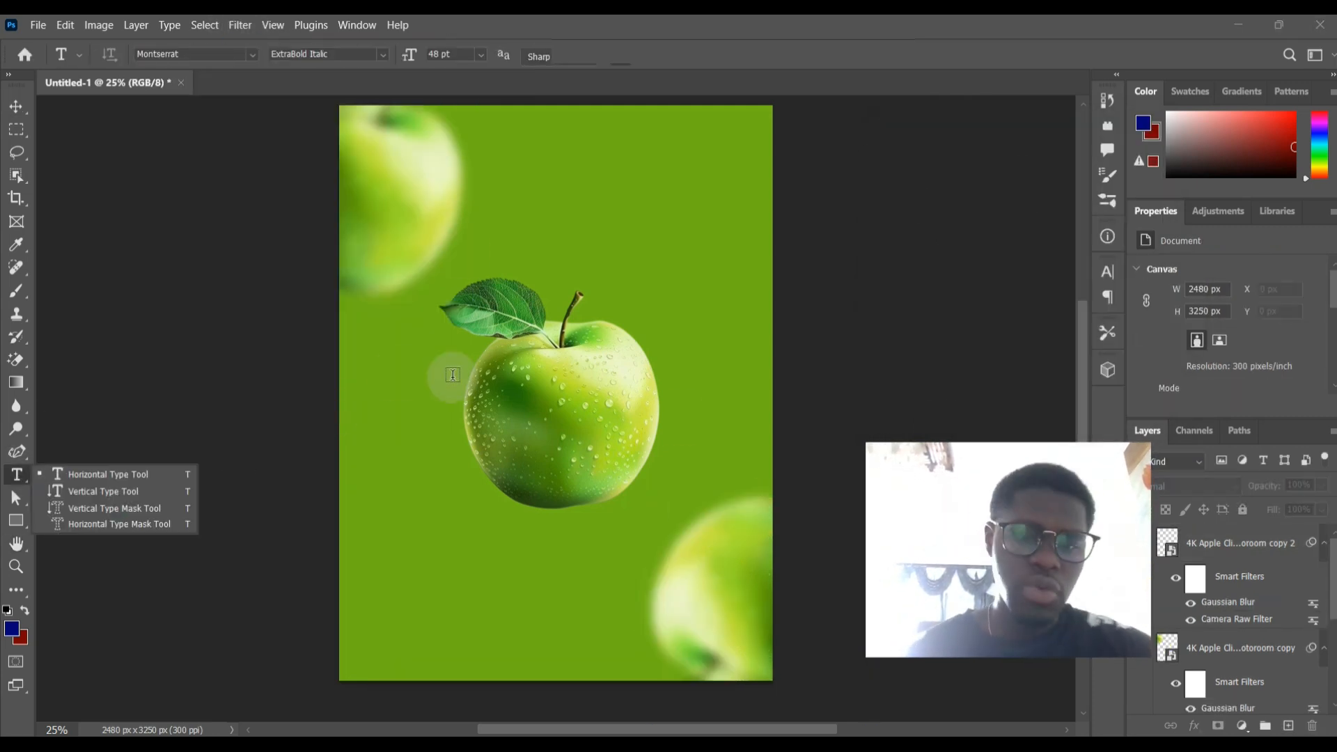
left_click(464, 254)
type("APPLE")
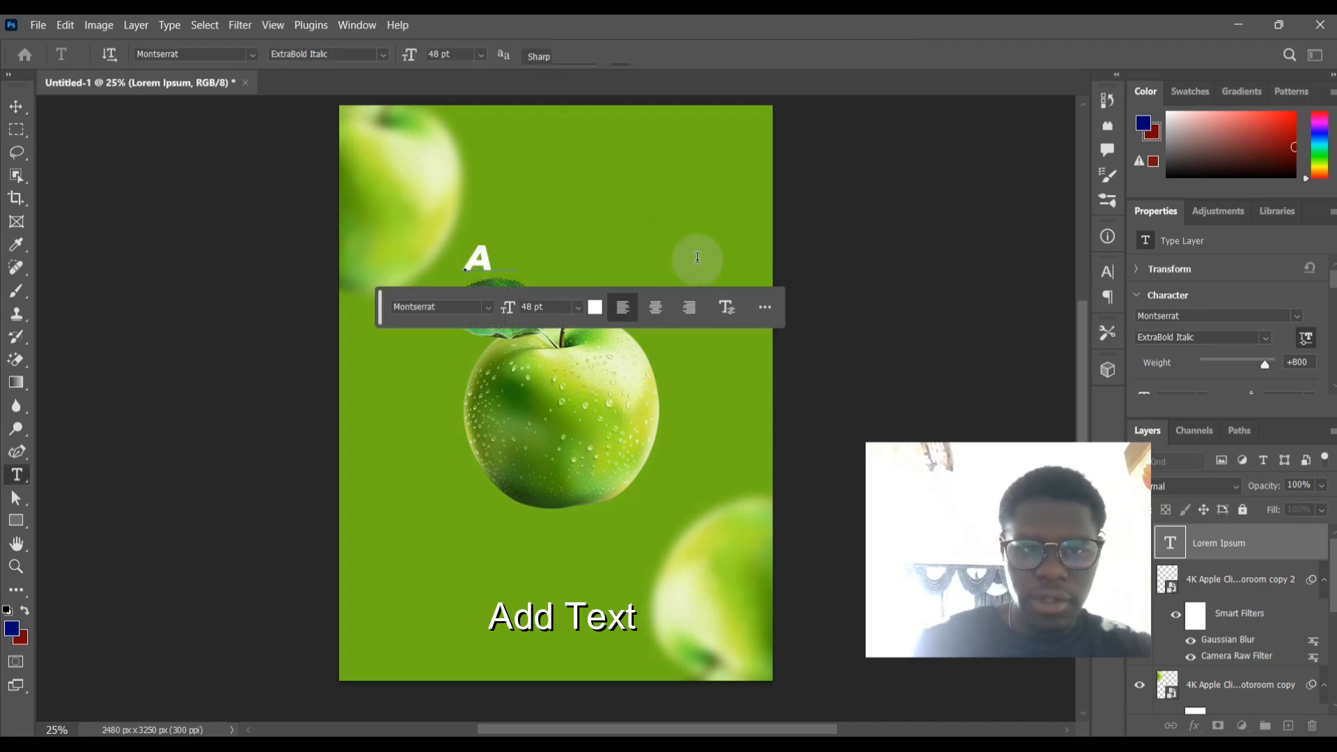
key("ctrl+Return")
Step: Set the title's font style to Black and enlarge the text to 108.34 pt
scroll(1219, 328, "down", 2)
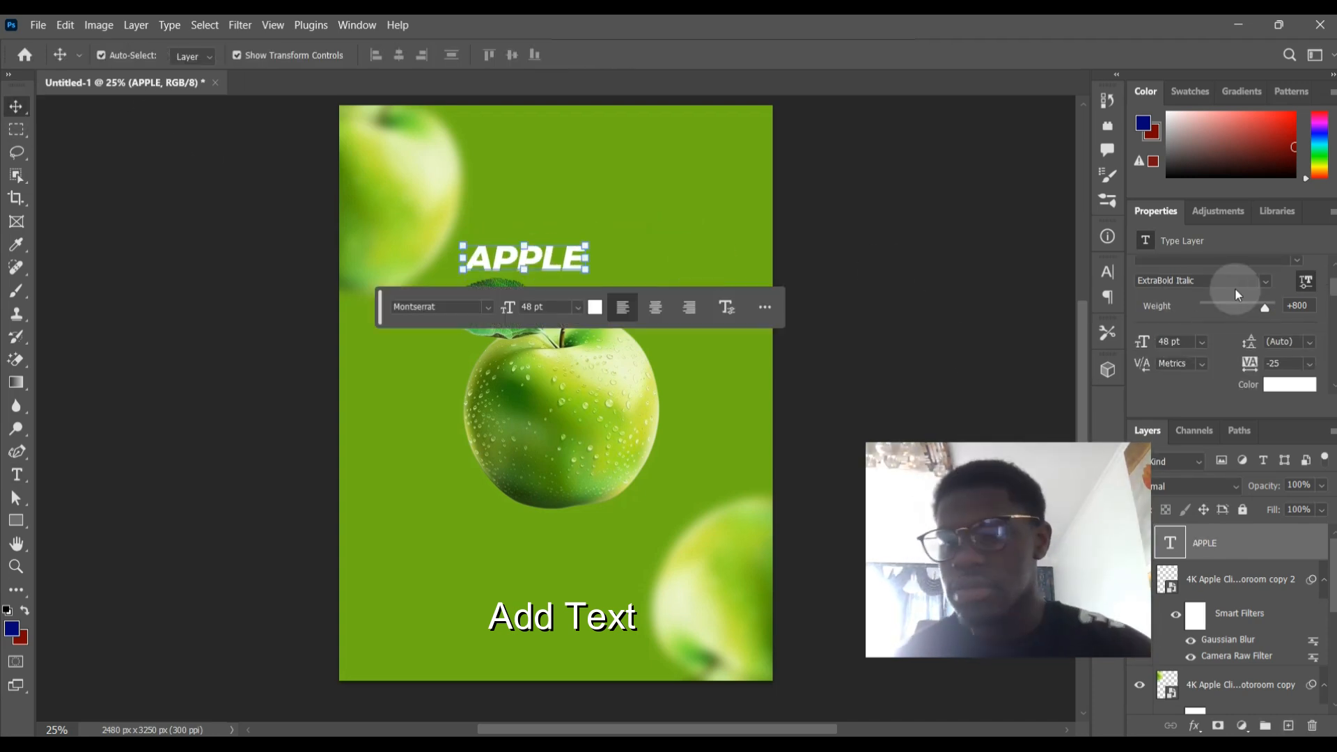
left_click(1212, 280)
left_click(1184, 396)
left_click(1206, 280)
left_click(1184, 411)
left_click_drag(590, 272, 738, 327)
Step: Rewrite the title's last four letters in lowercase so that it reads "Apple"
double_click(668, 292)
left_click(725, 287)
key("BackSpace")
key("BackSpace")
key("BackSpace")
key("BackSpace")
type("pple")
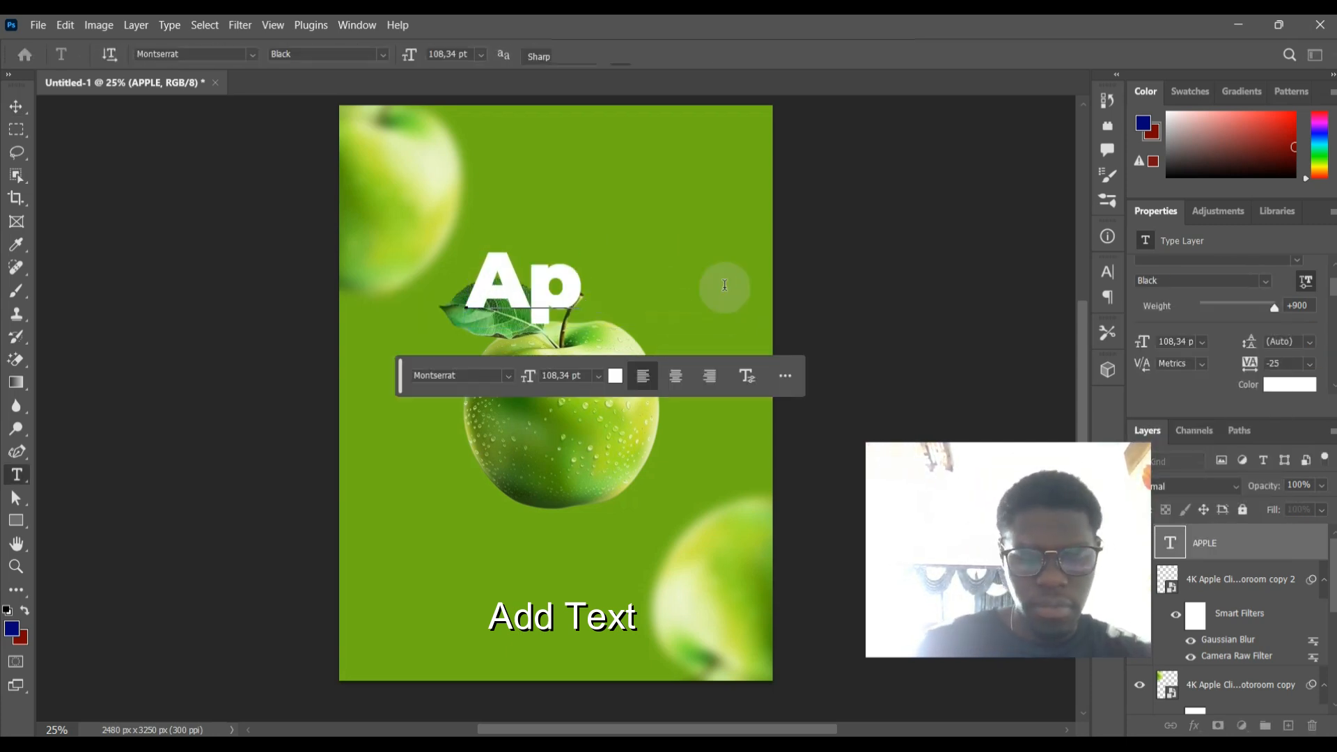
left_click(15, 107)
Step: Enlarge the title to 133.43 pt, centre it across the page and move its layer behind the central apple
mouse_move(612, 309)
left_mouse_down()
mouse_move(581, 310)
mouse_move(556, 348)
mouse_move(631, 304)
left_mouse_up()
left_click_drag(630, 304, 630, 303)
left_click(622, 389)
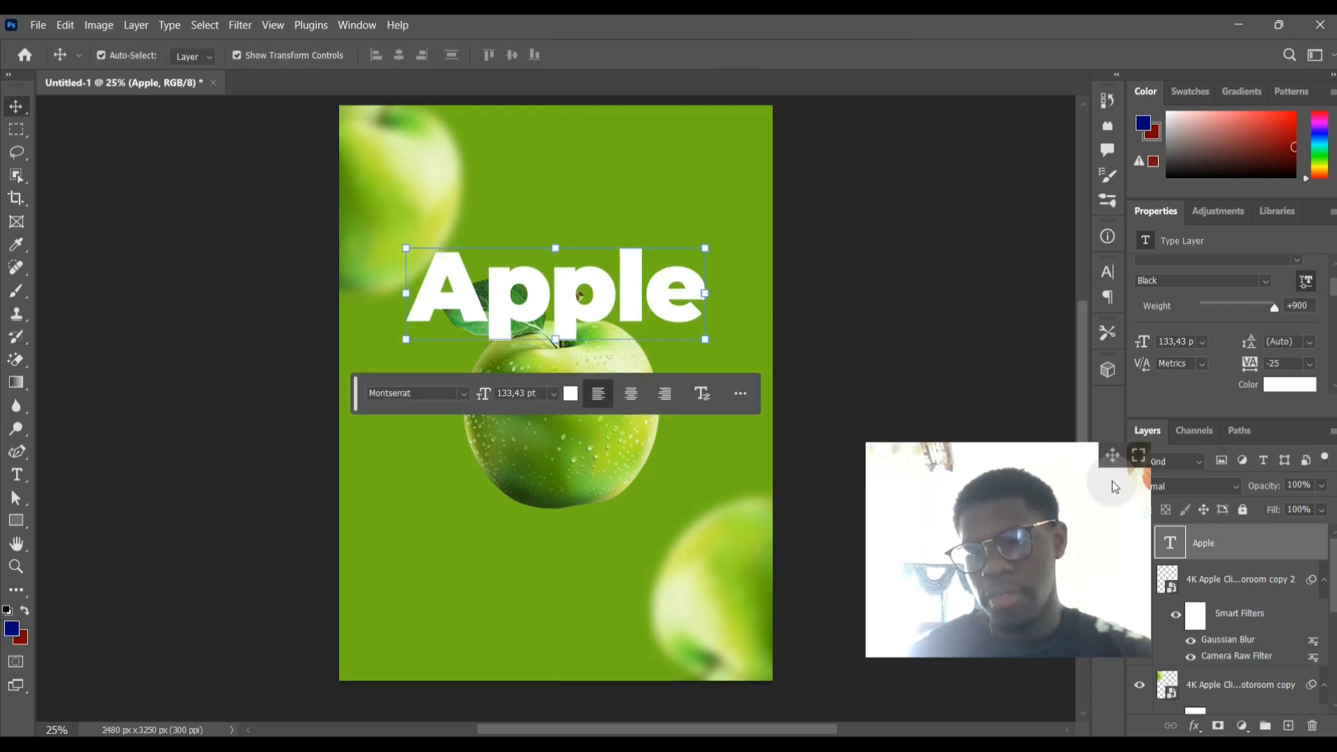
left_click_drag(1113, 487, 1093, 216)
mouse_move(1238, 660)
left_mouse_down()
mouse_move(1247, 674)
mouse_move(1245, 648)
left_mouse_up()
Step: Duplicate the "Apple" title below the central apple and scale the copy down to 47.04 pt
left_click_drag(625, 284, 615, 559, "alt")
double_click(616, 559)
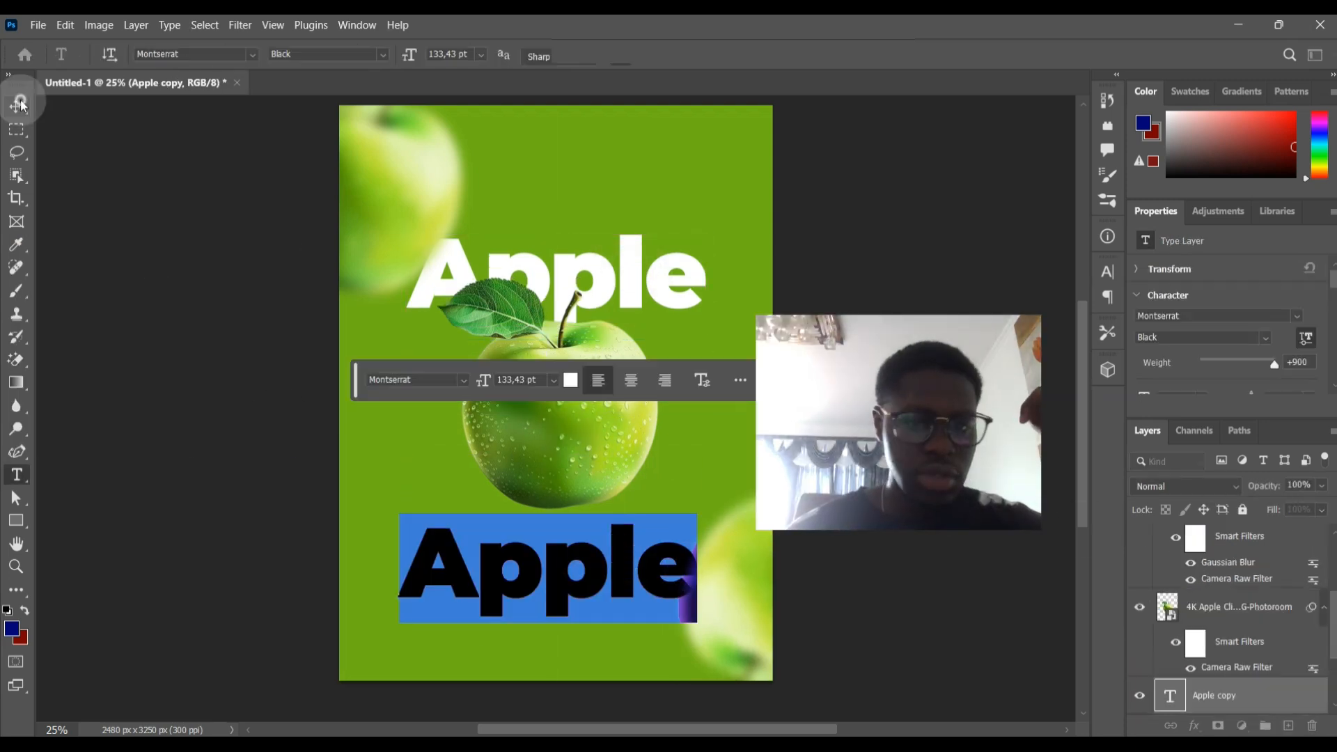
key("ctrl+Return")
key("ctrl+t")
left_click_drag(403, 531, 530, 580)
left_click(619, 668)
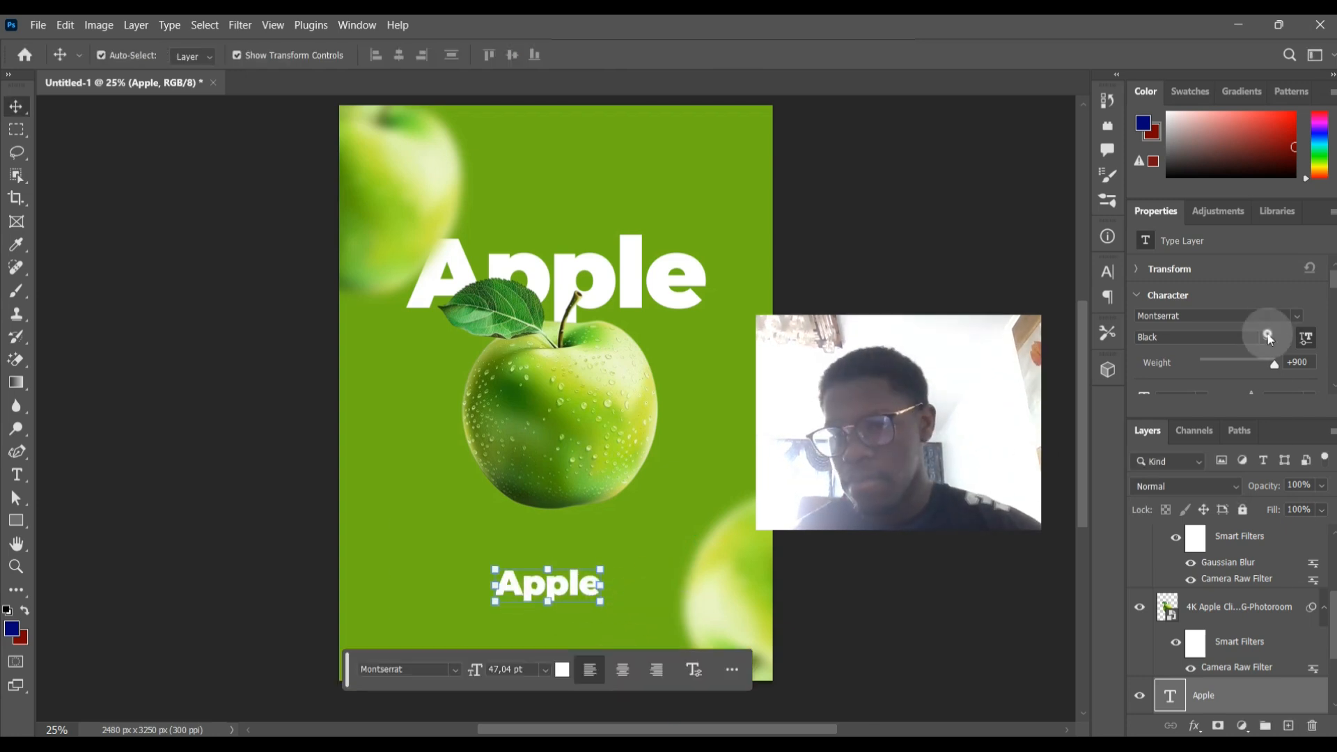
Step: Set the lower text's font style to Light and replace its wording with "青苹果"
left_click(1268, 339)
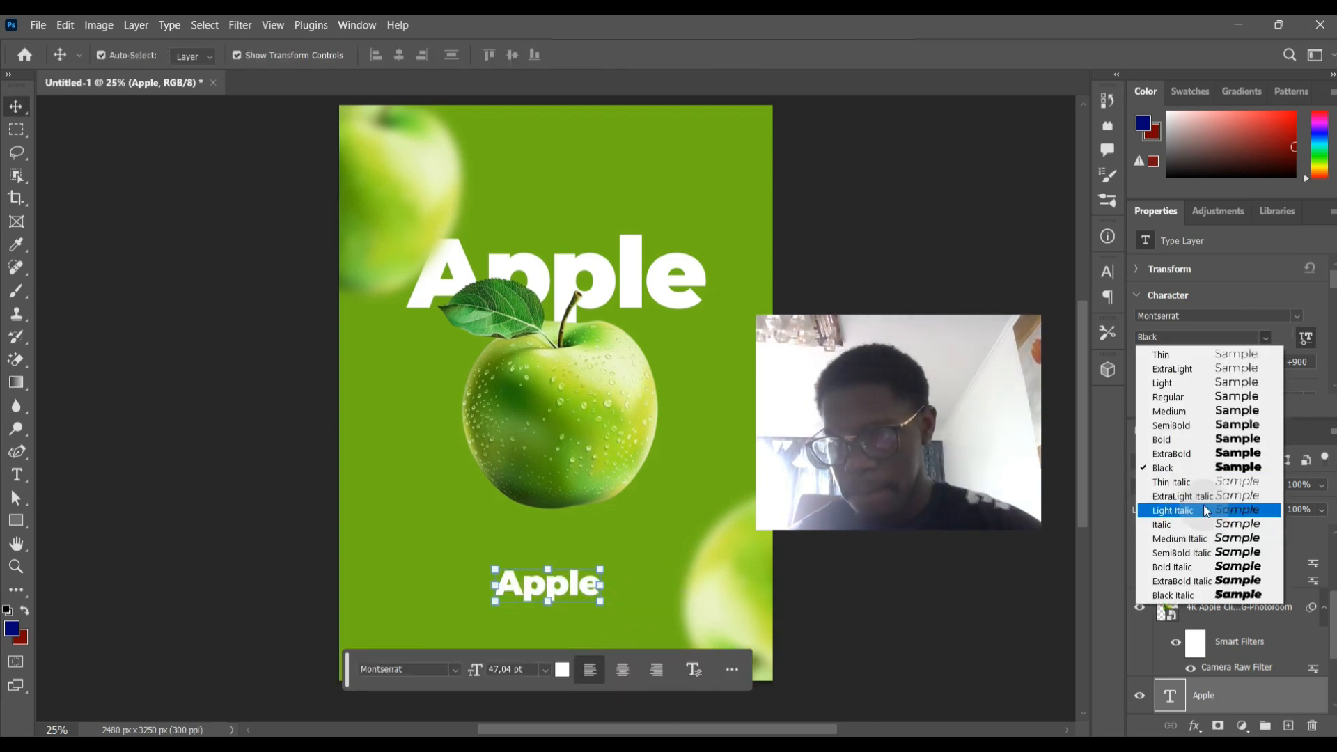
left_click(1195, 381)
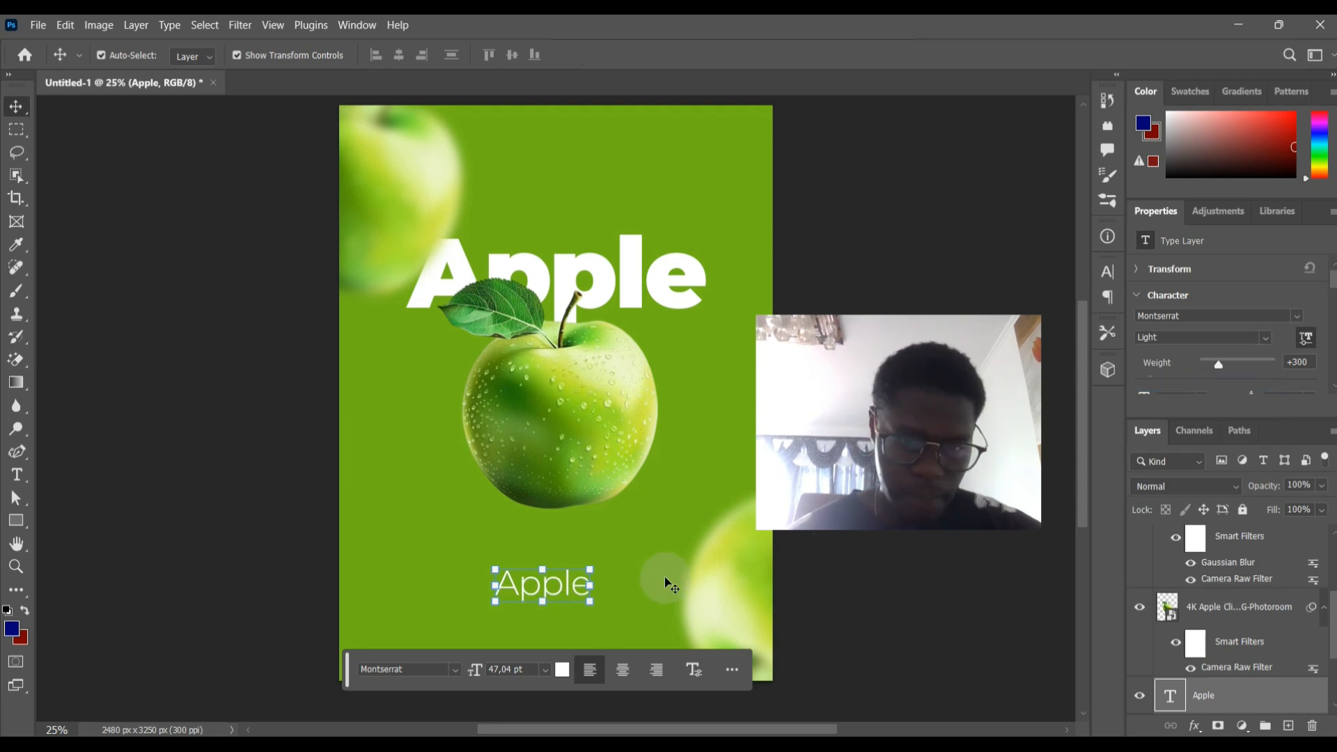
double_click(572, 588)
type("青苹果")
left_click(16, 105)
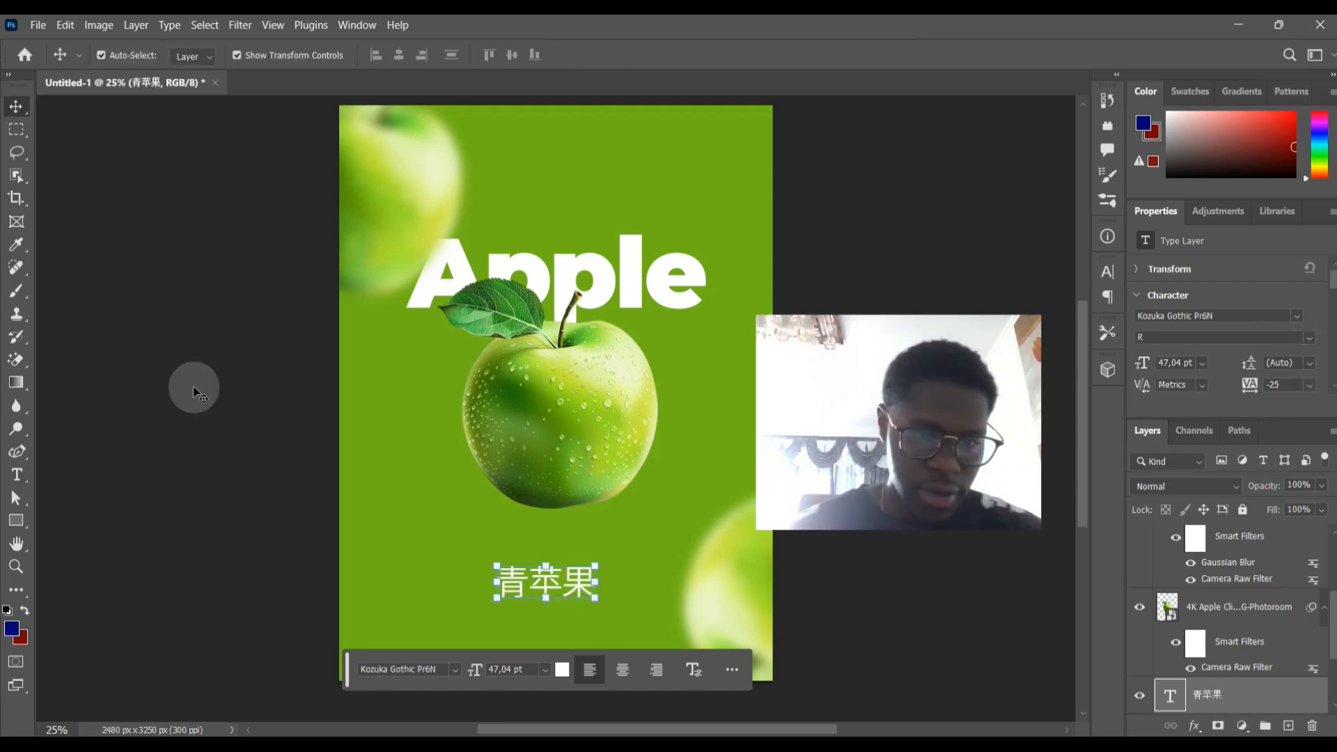
left_click(682, 674)
Step: Scale the "青苹果" text down to 19.48 pt and reposition it beneath the central apple
left_click(542, 589)
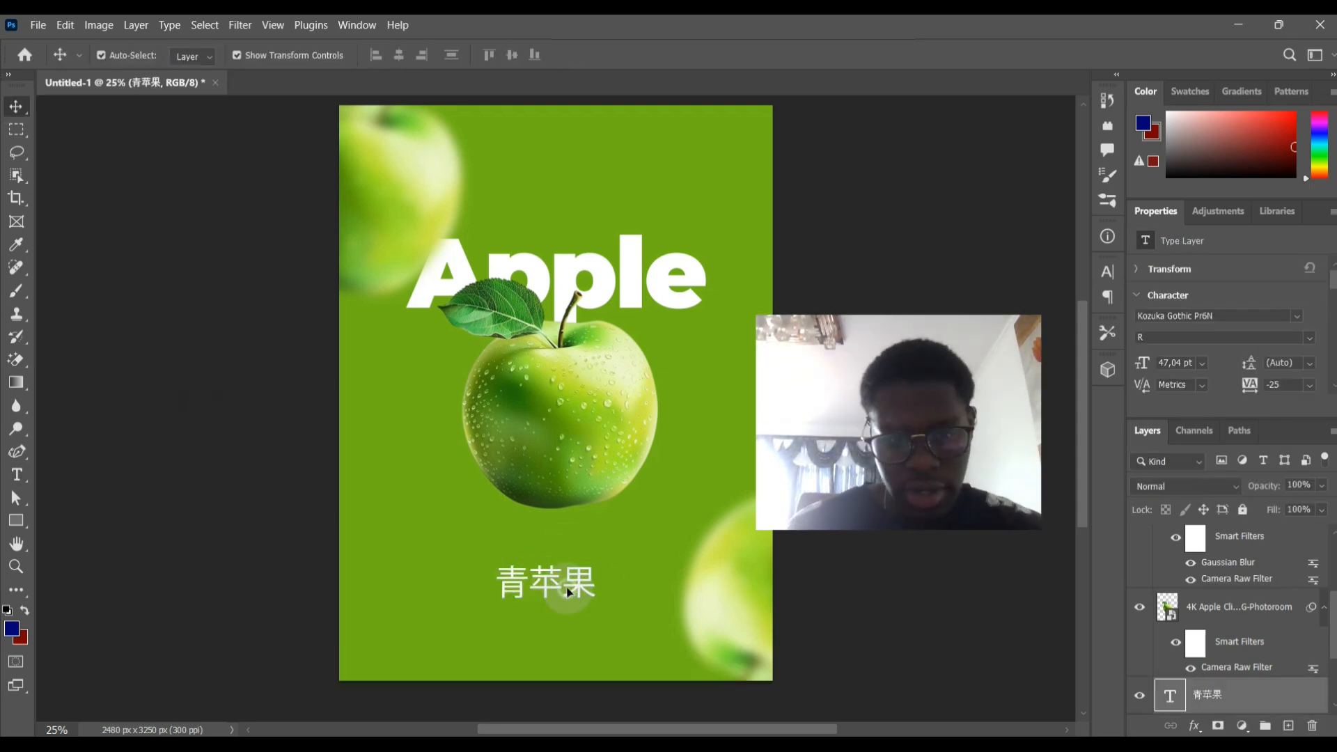
left_click_drag(572, 591, 533, 598)
left_click_drag(453, 583, 530, 600)
left_click(592, 661)
left_click(103, 492)
Step: Replace the small Chinese text's wording with "到青苹果 是青苹果"
double_click(533, 603)
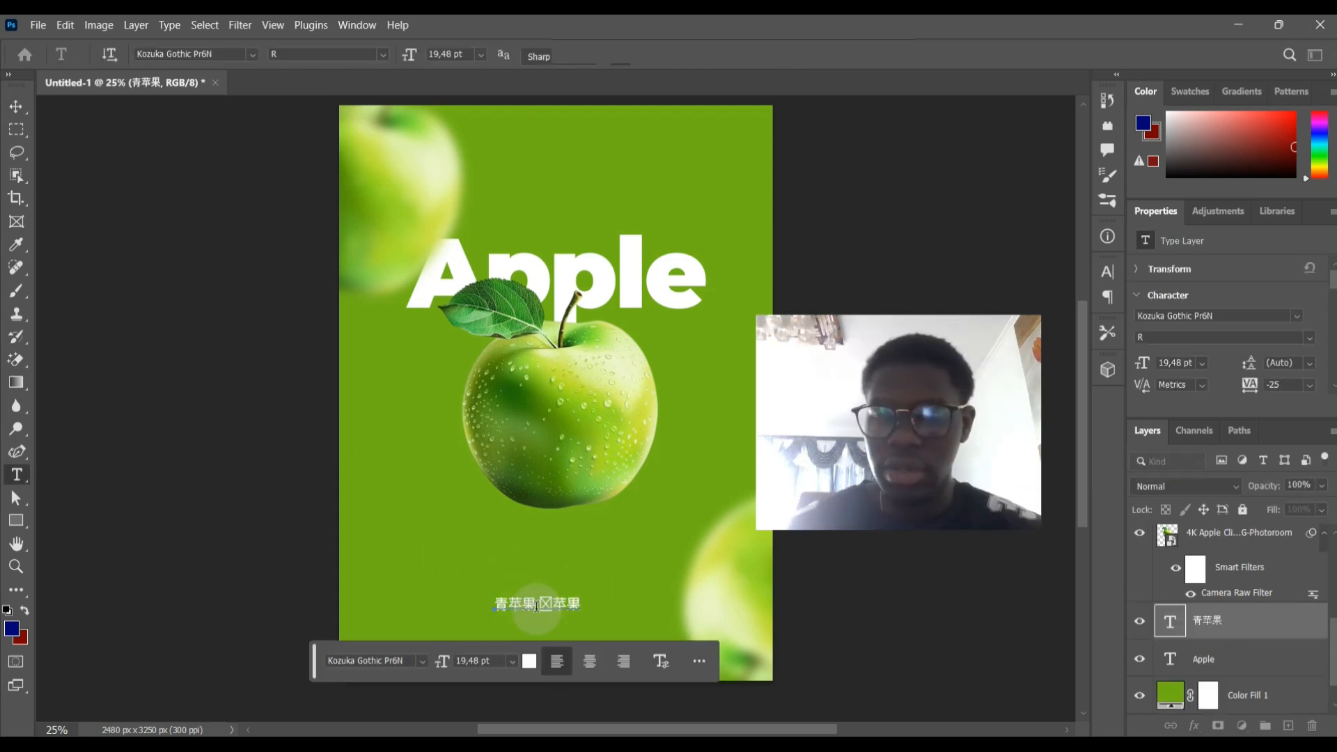
left_click(16, 106)
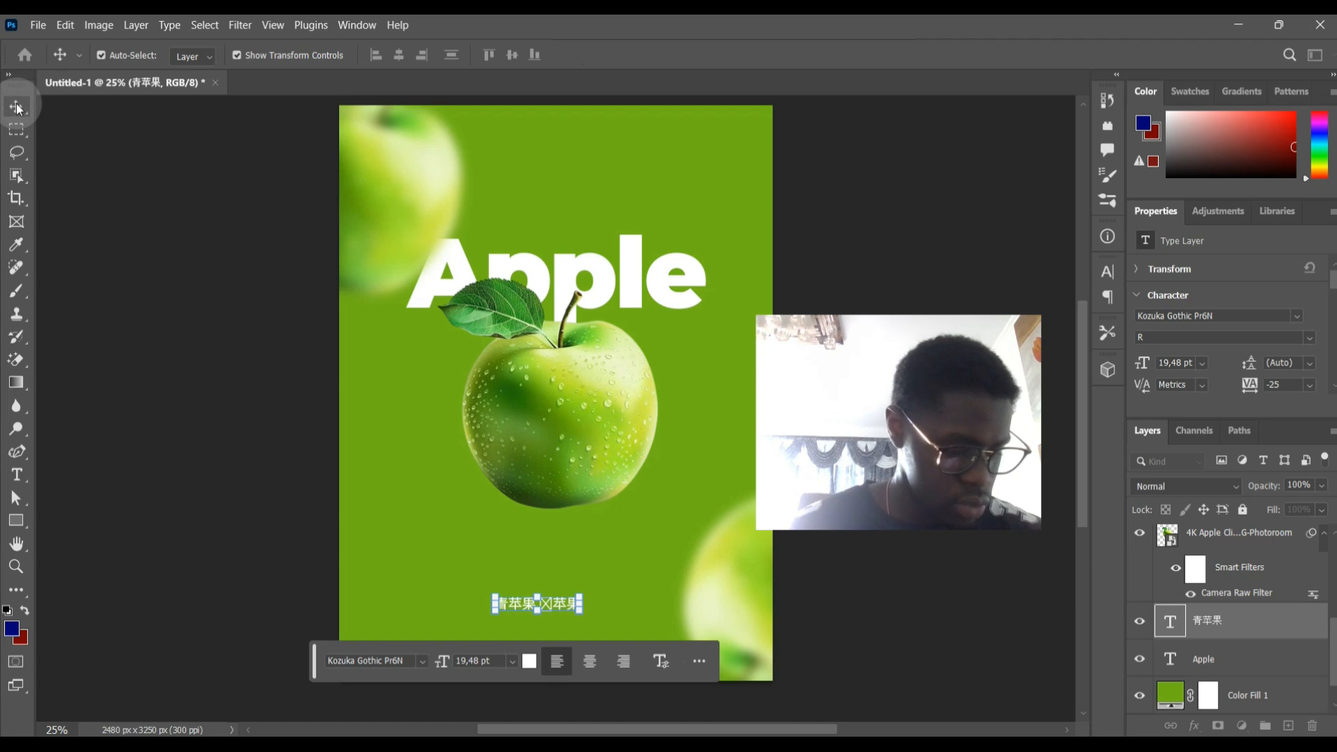
double_click(554, 605)
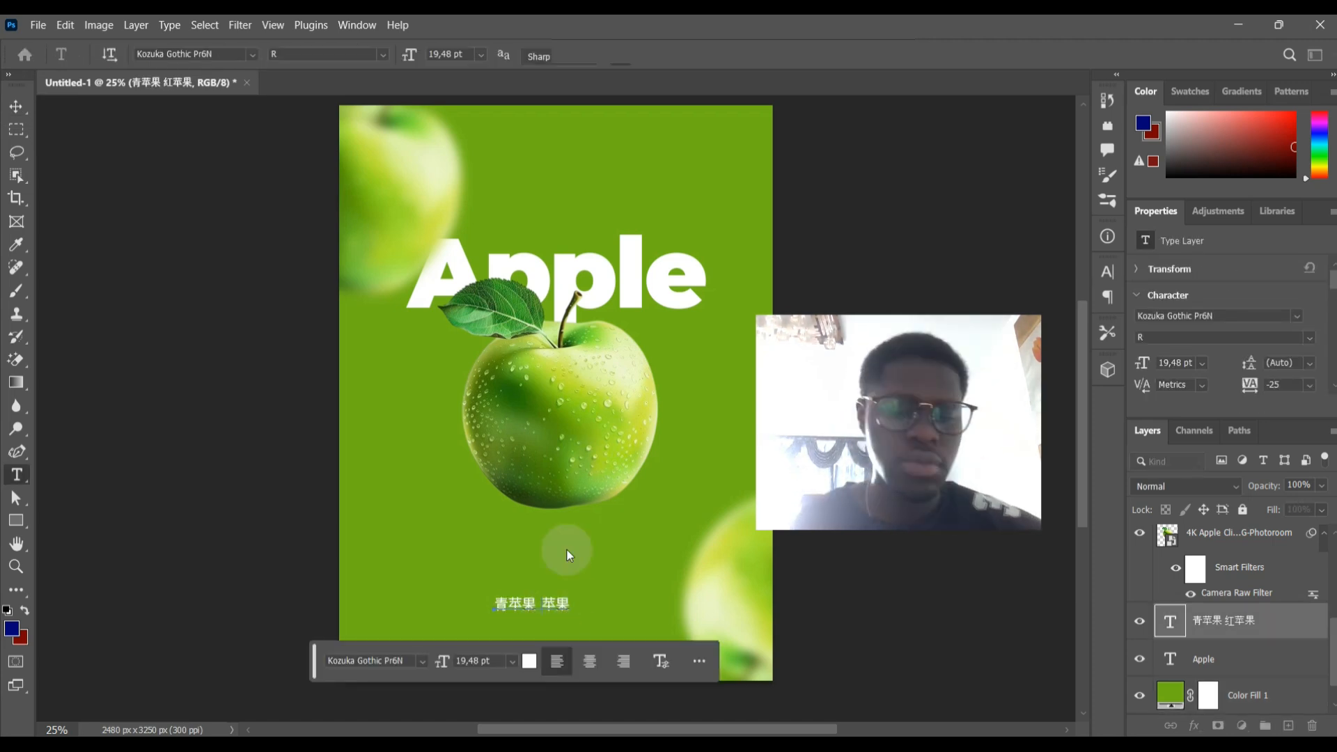
type("到青苹果 是青苹果")
left_click(16, 107)
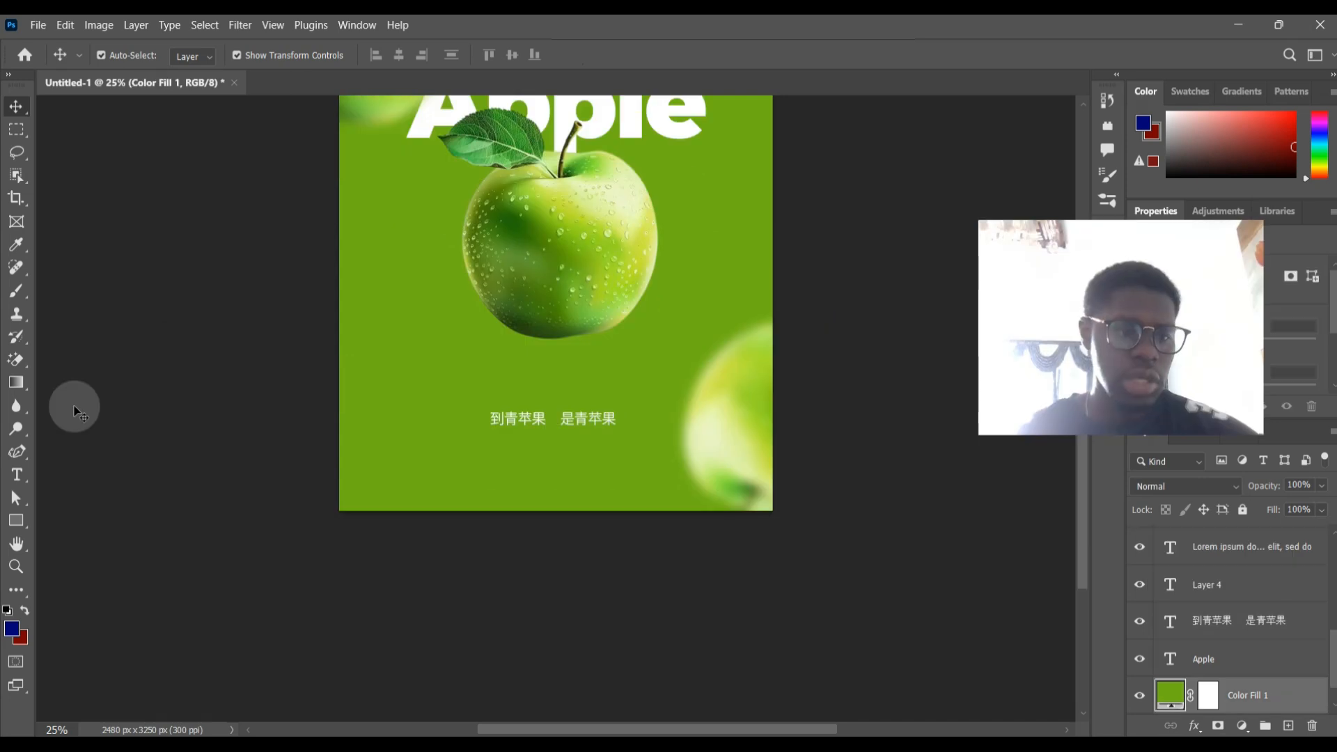
Step: Add a "Lorem Ipsum" text line beneath the Chinese text and scale it down to 13.07 pt
left_click(17, 476)
left_click(521, 469)
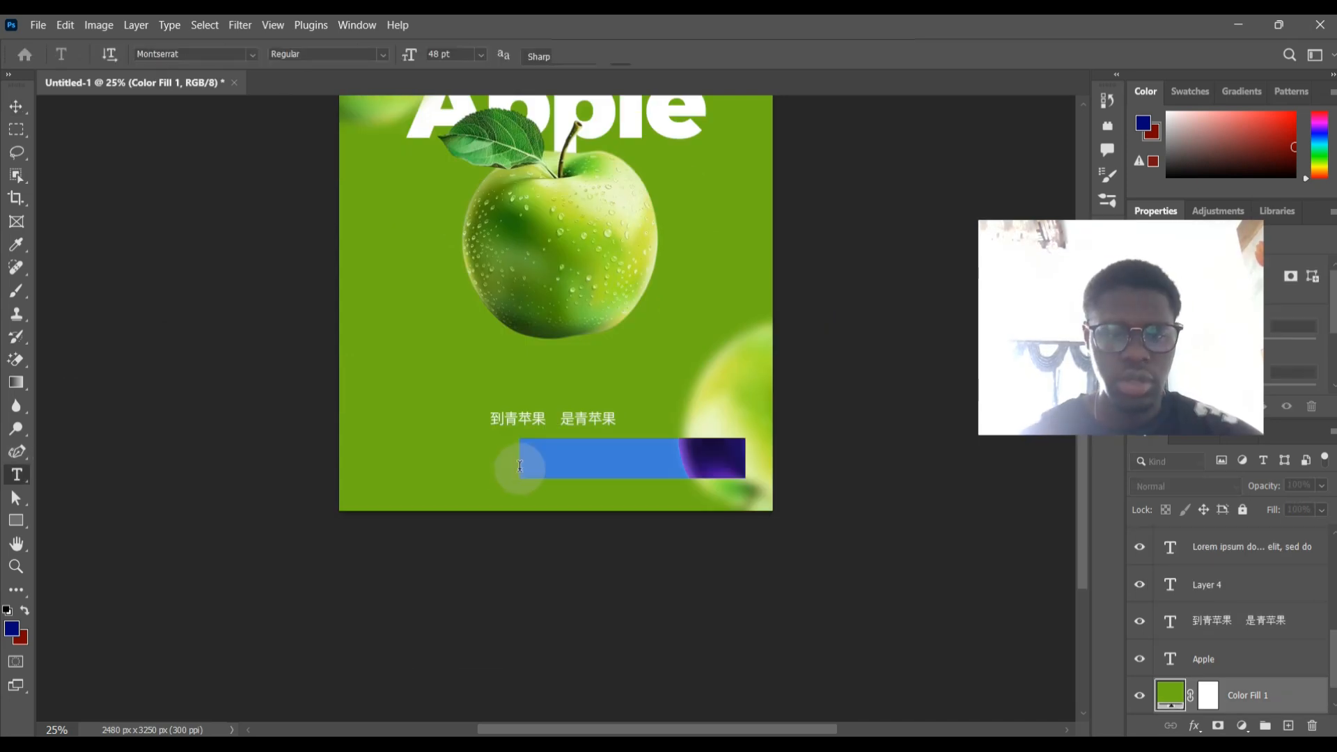
left_click(16, 107)
left_click_drag(1225, 234, 1031, 94)
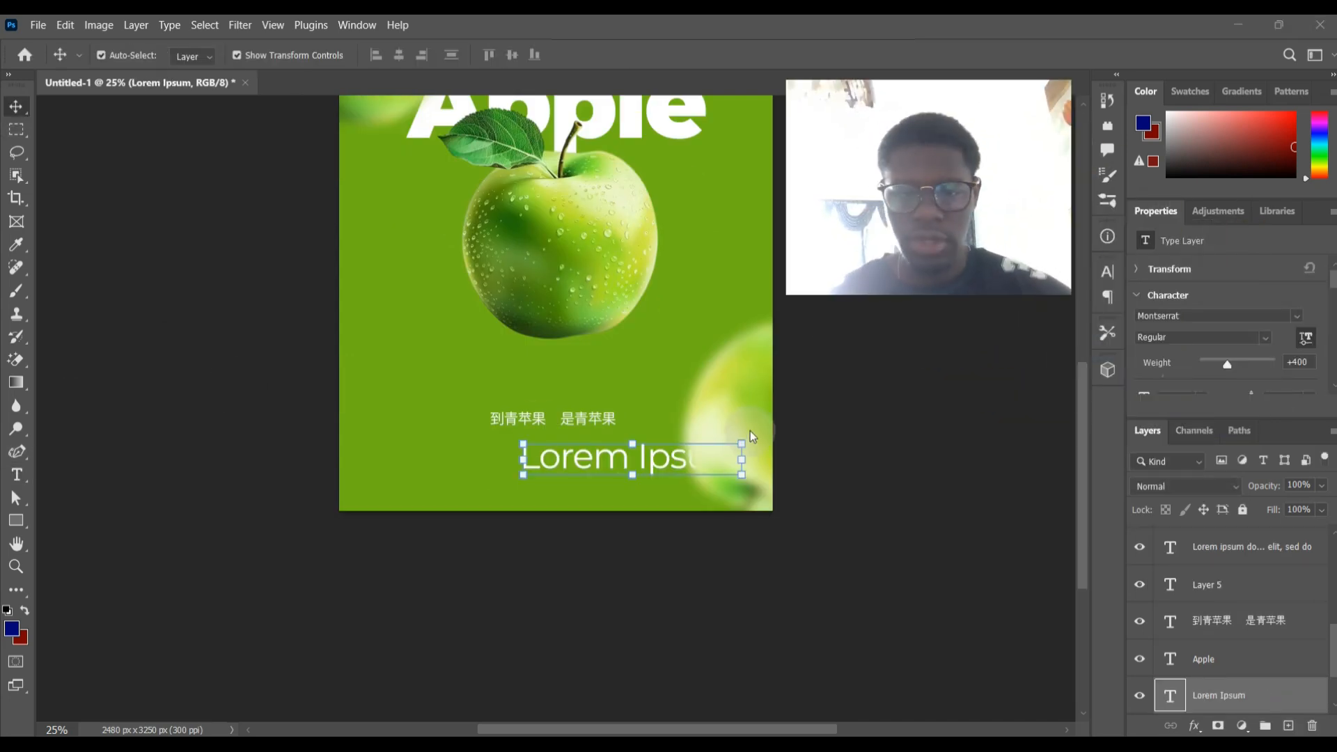
left_click(507, 395)
left_click_drag(743, 443, 584, 466)
left_click(616, 533)
Step: Set the "Lorem Ipsum" text's font style to Light and replace its wording with the copied green apple description
left_click(1268, 337)
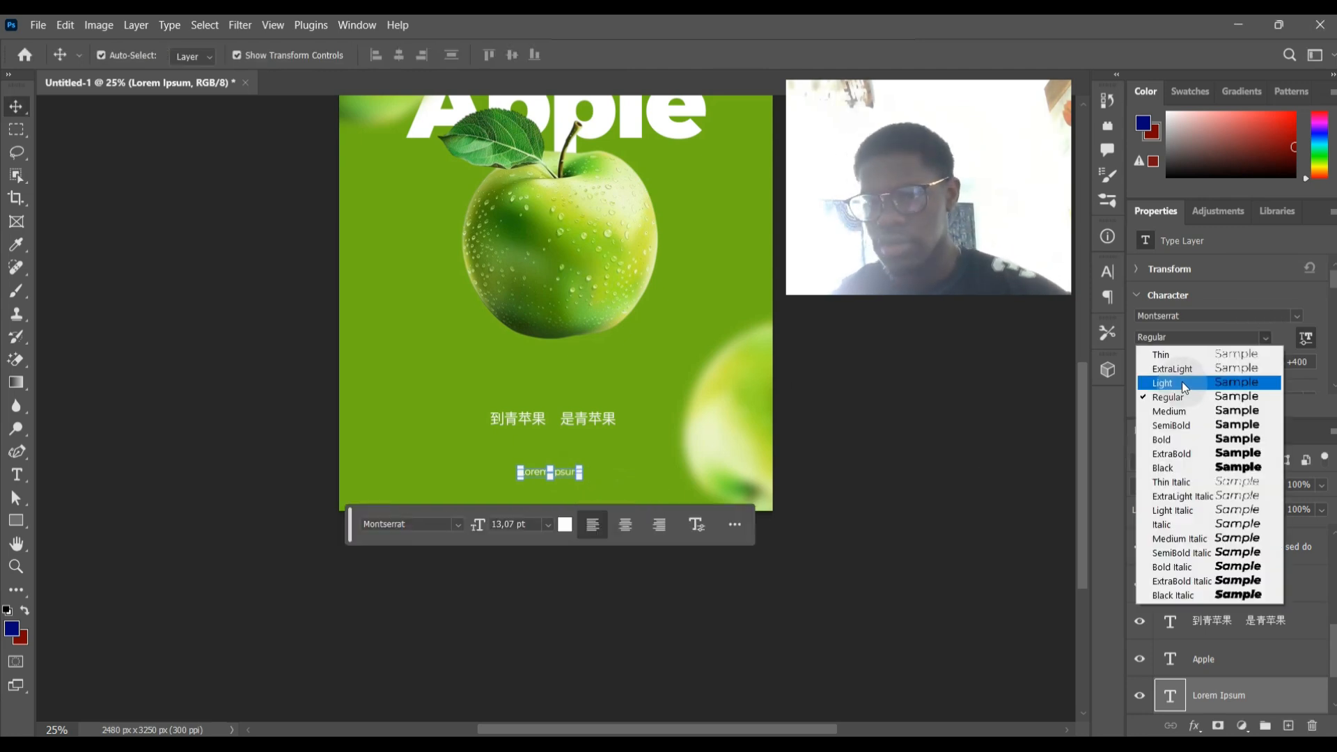
left_click(1181, 382)
key("ctrl+plus")
key("ctrl+plus")
scroll(568, 432, "down", 3)
left_click_drag(582, 388, 490, 337)
double_click(490, 337)
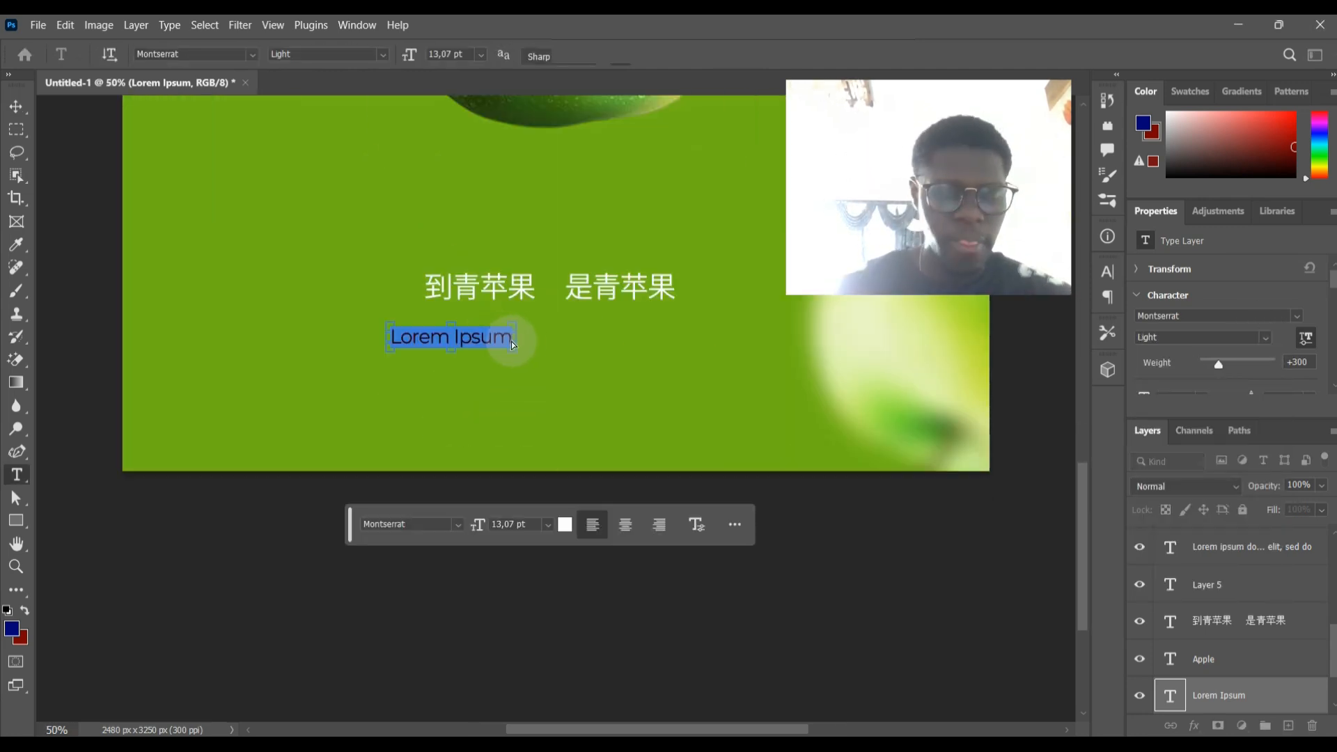
key("ctrl+v")
Step: Shift the description text to the left beneath the Chinese line and set its size to 11 pt
left_click(16, 106)
left_click_drag(678, 338, 469, 324)
double_click(679, 324)
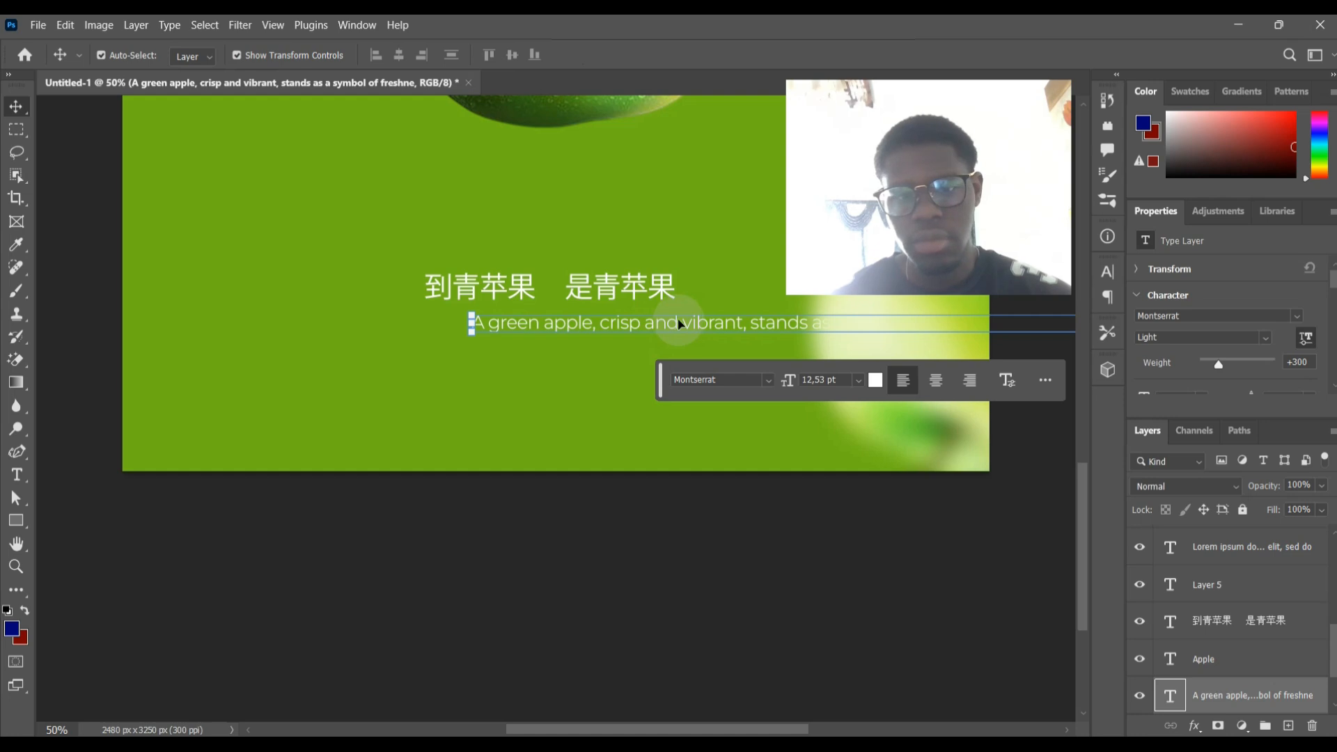
left_click_drag(680, 323, 476, 321)
type("11")
key("Return")
Step: Break the description into three lines, after "freshness and" and after "perfect balance"
double_click(755, 327)
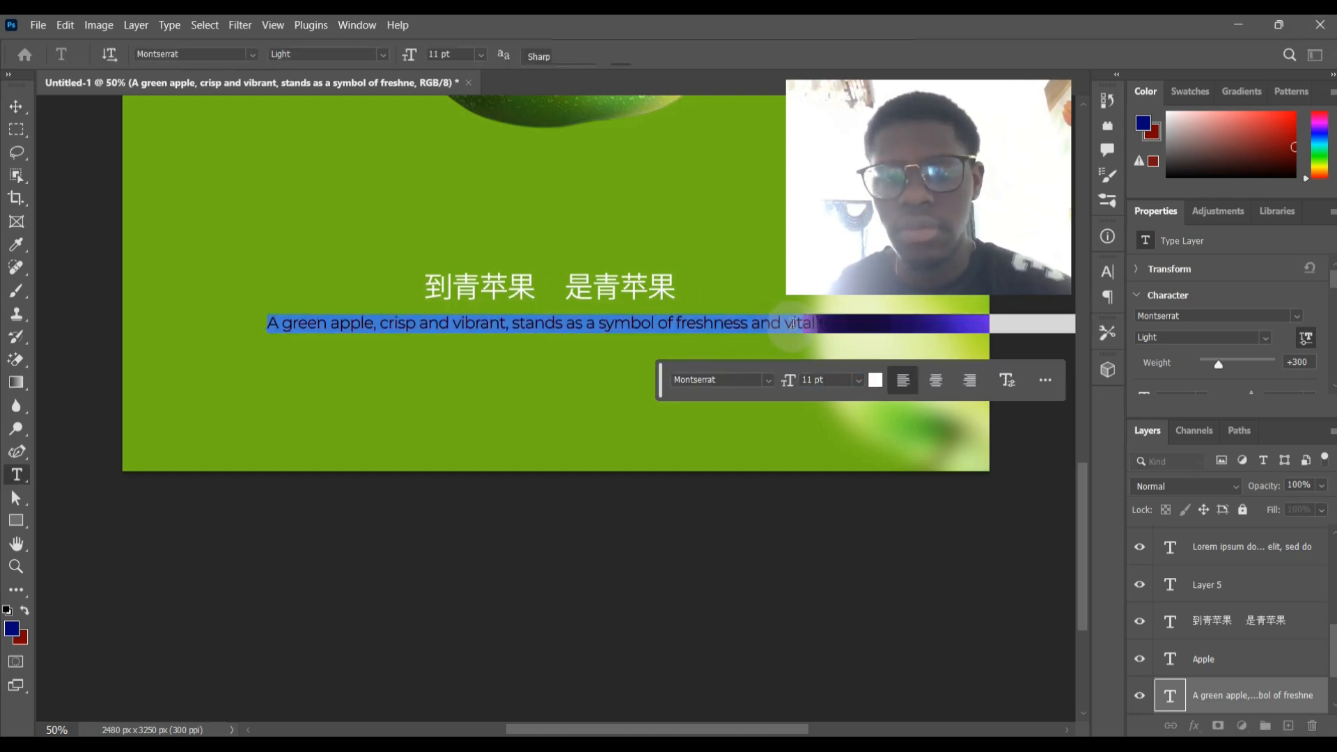
left_click(790, 322)
key("Return")
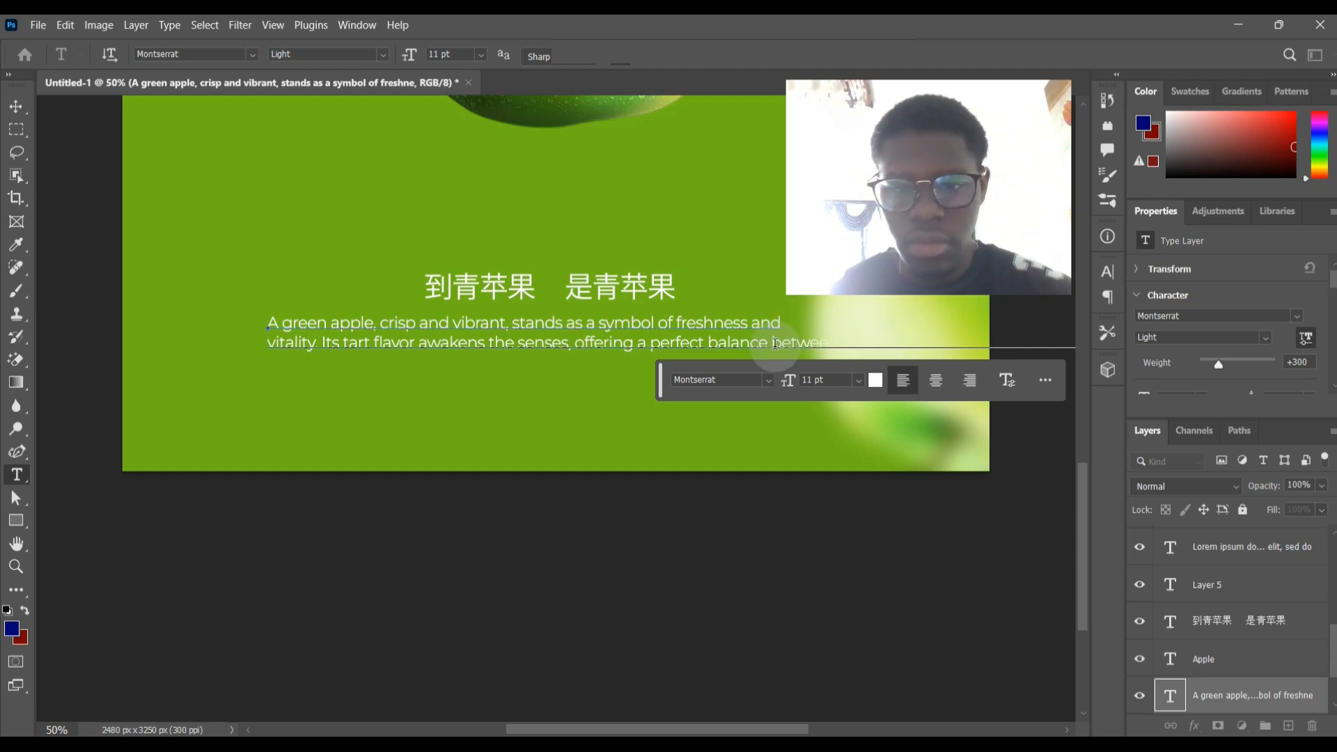
left_click(776, 343)
key("Return")
Step: Trim the description's third line so that it ends with "Whether enjoyed as a snack"
left_click_drag(660, 380, 881, 622)
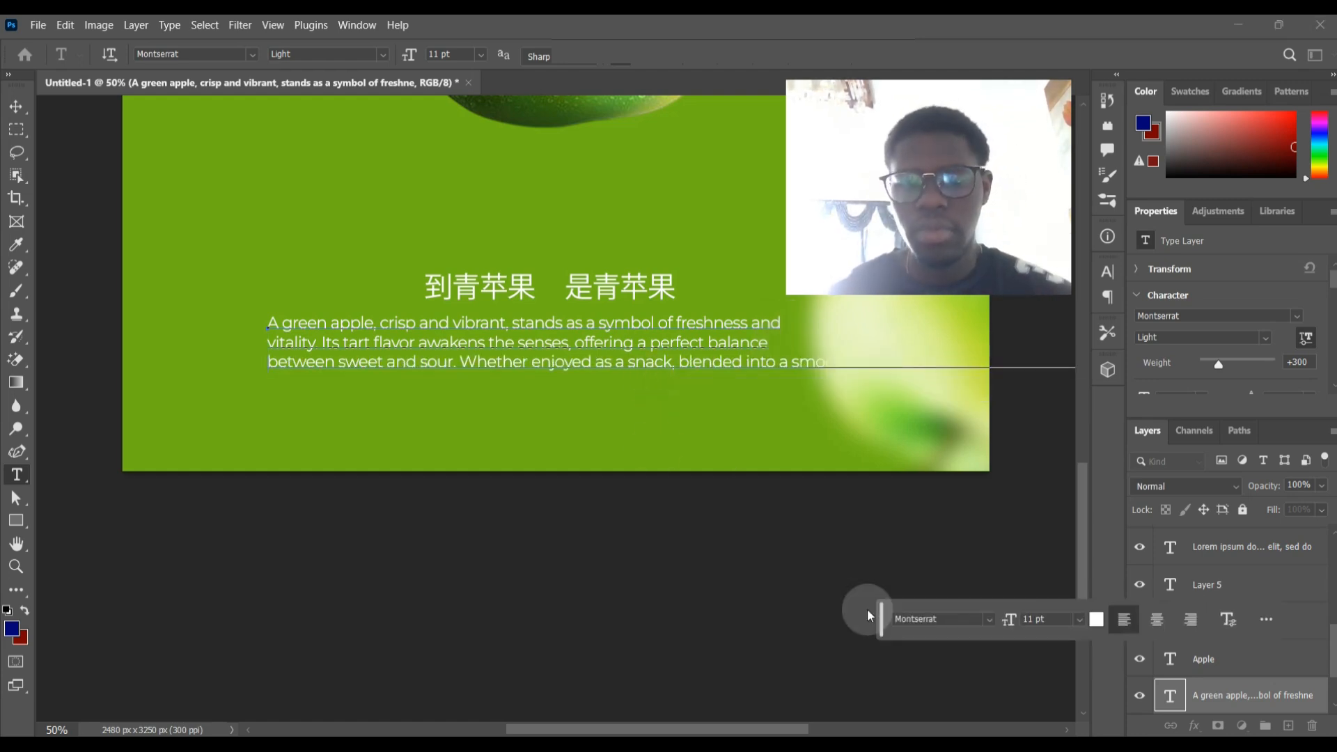
left_click_drag(671, 363, 1083, 362)
key("BackSpace")
scroll(690, 369, "left", 8)
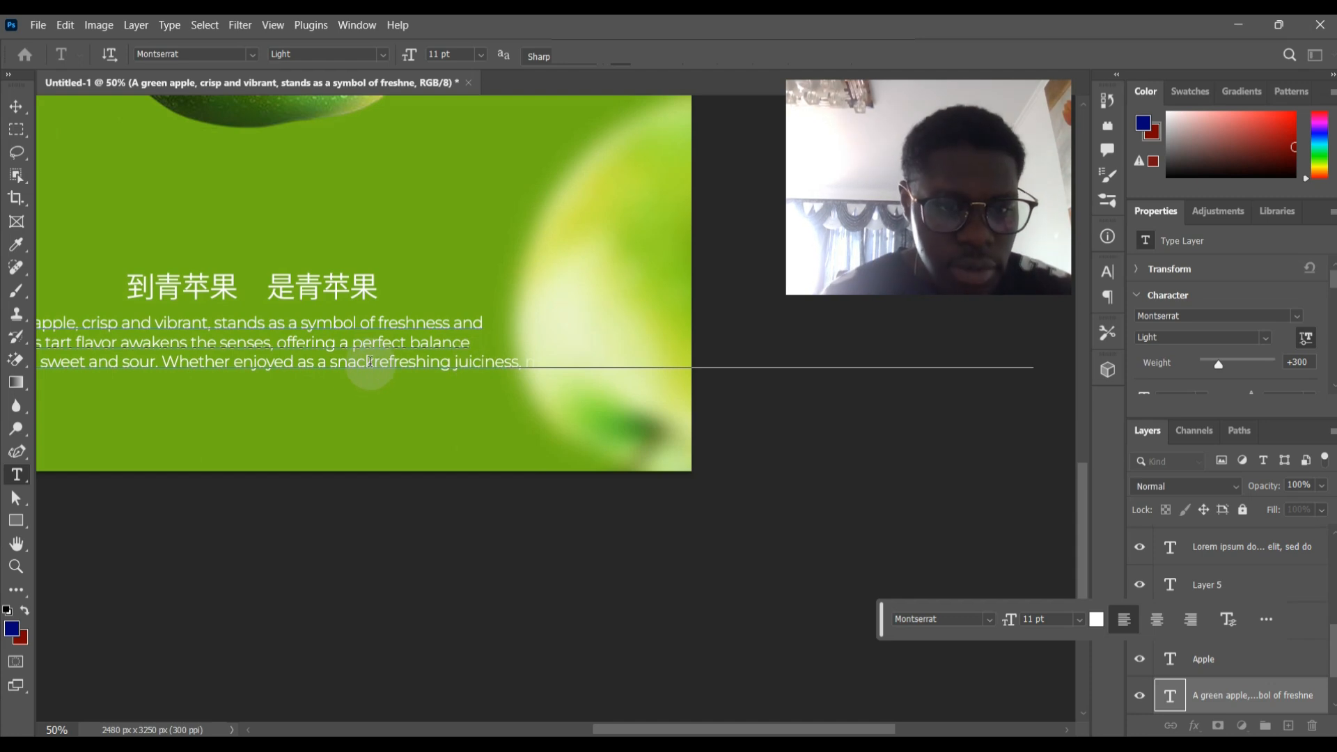
left_click_drag(409, 372, 1085, 392)
key("BackSpace")
scroll(288, 382, "left", 6)
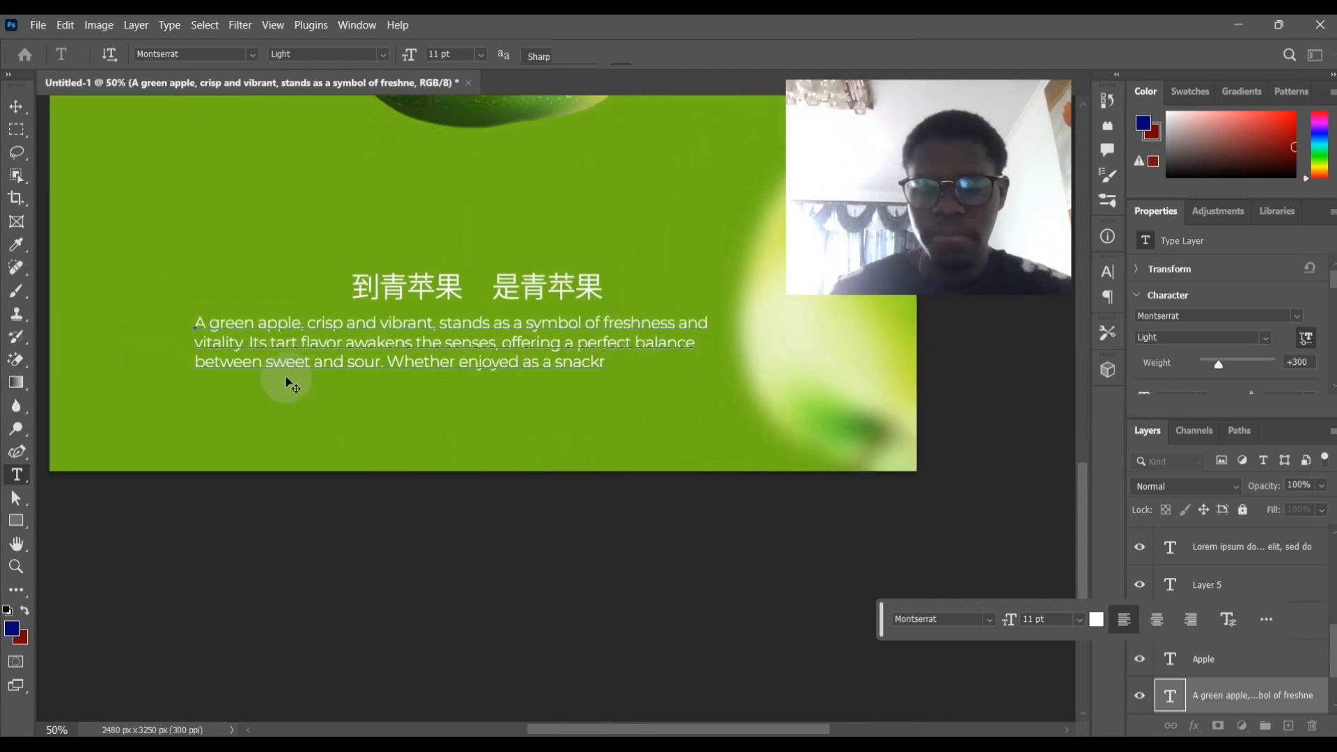
Step: Centre-align the description and format it as 8 pt all caps with a font weight of 184
left_click(15, 106)
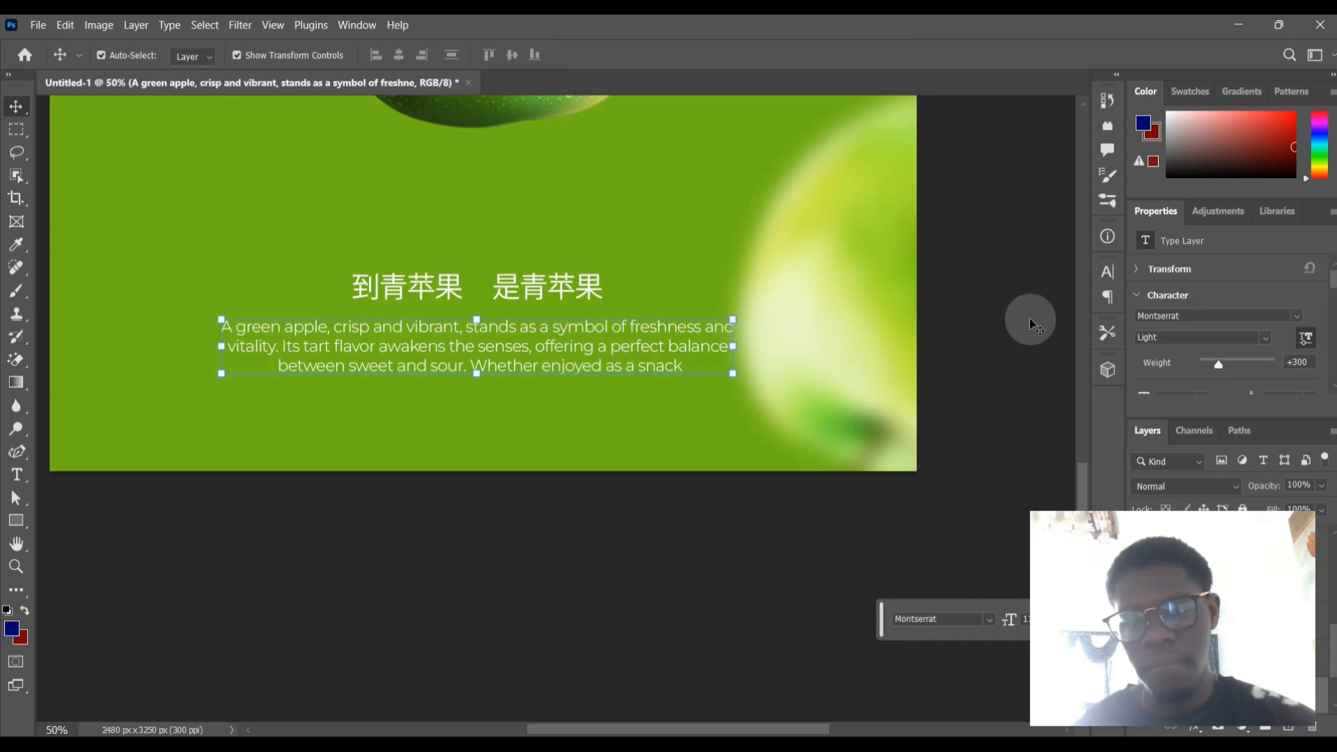
scroll(1152, 372, "down", 1)
left_click_drag(1219, 338, 1216, 338)
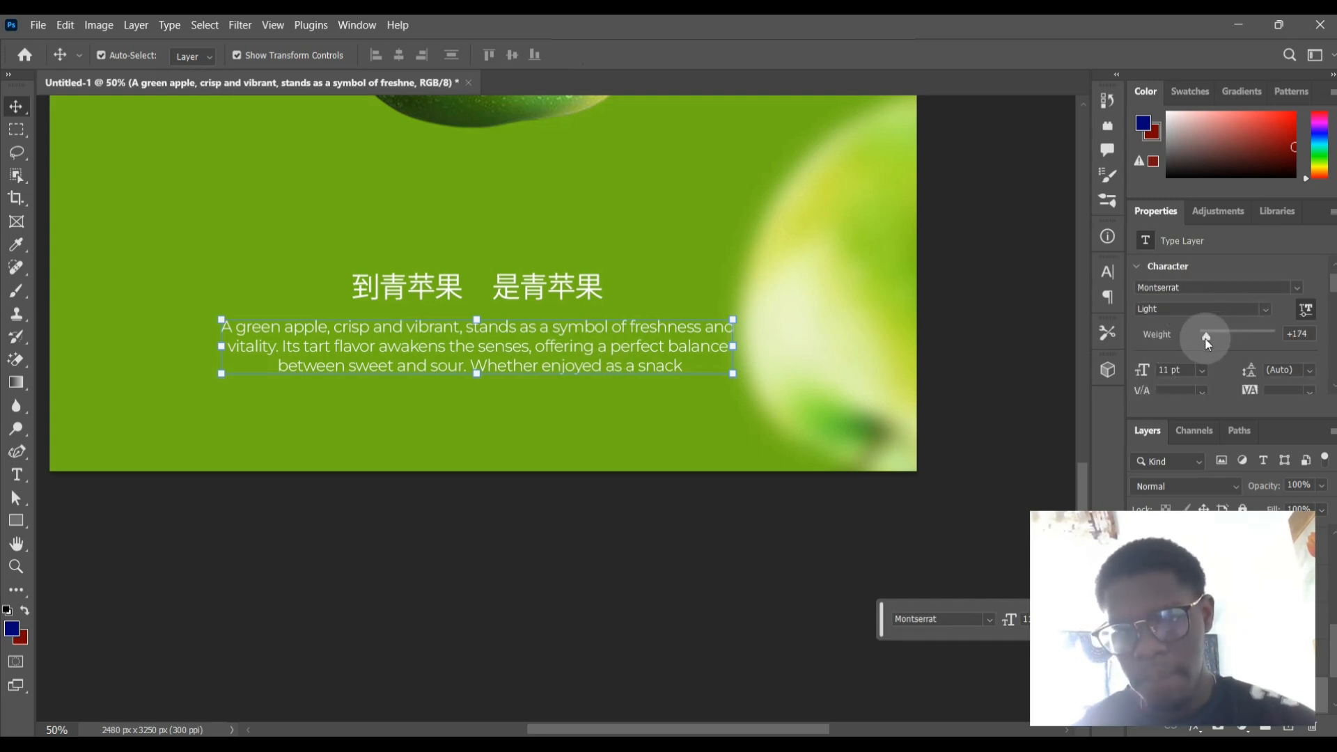
left_click(574, 507)
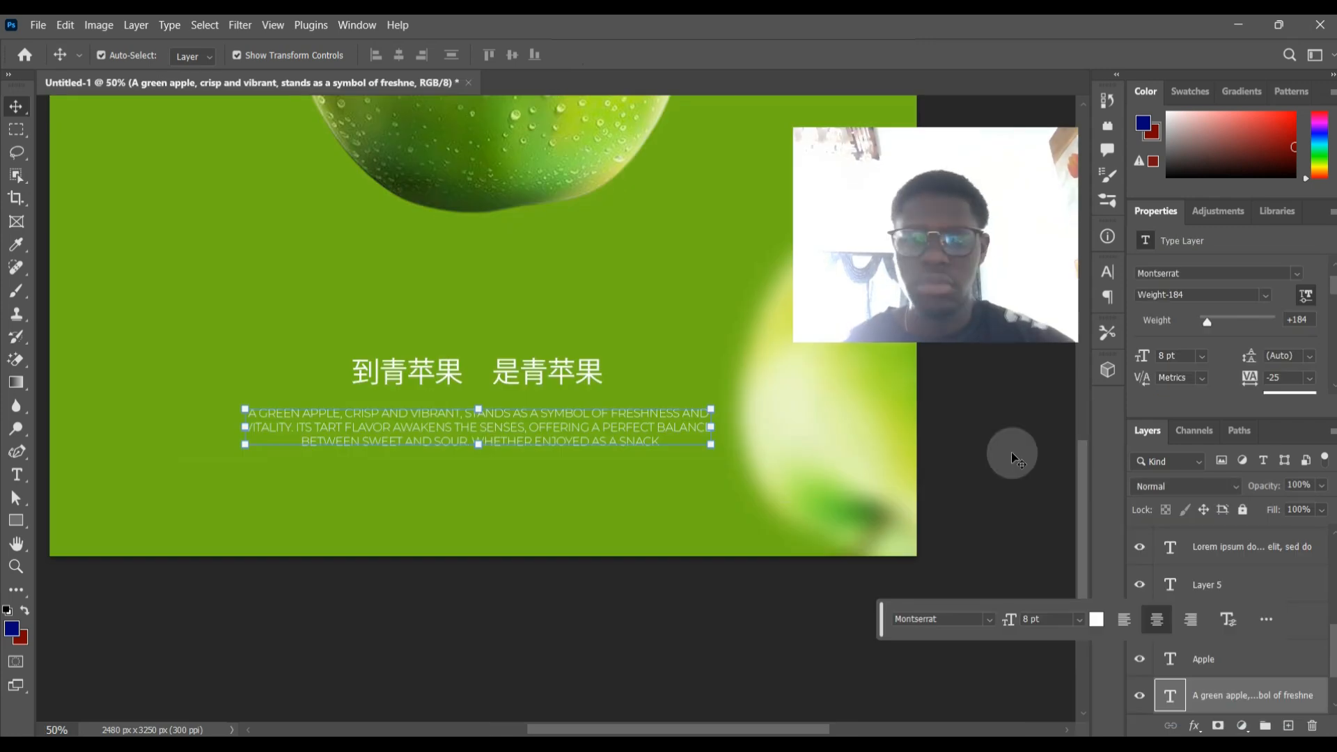
left_click(1297, 273)
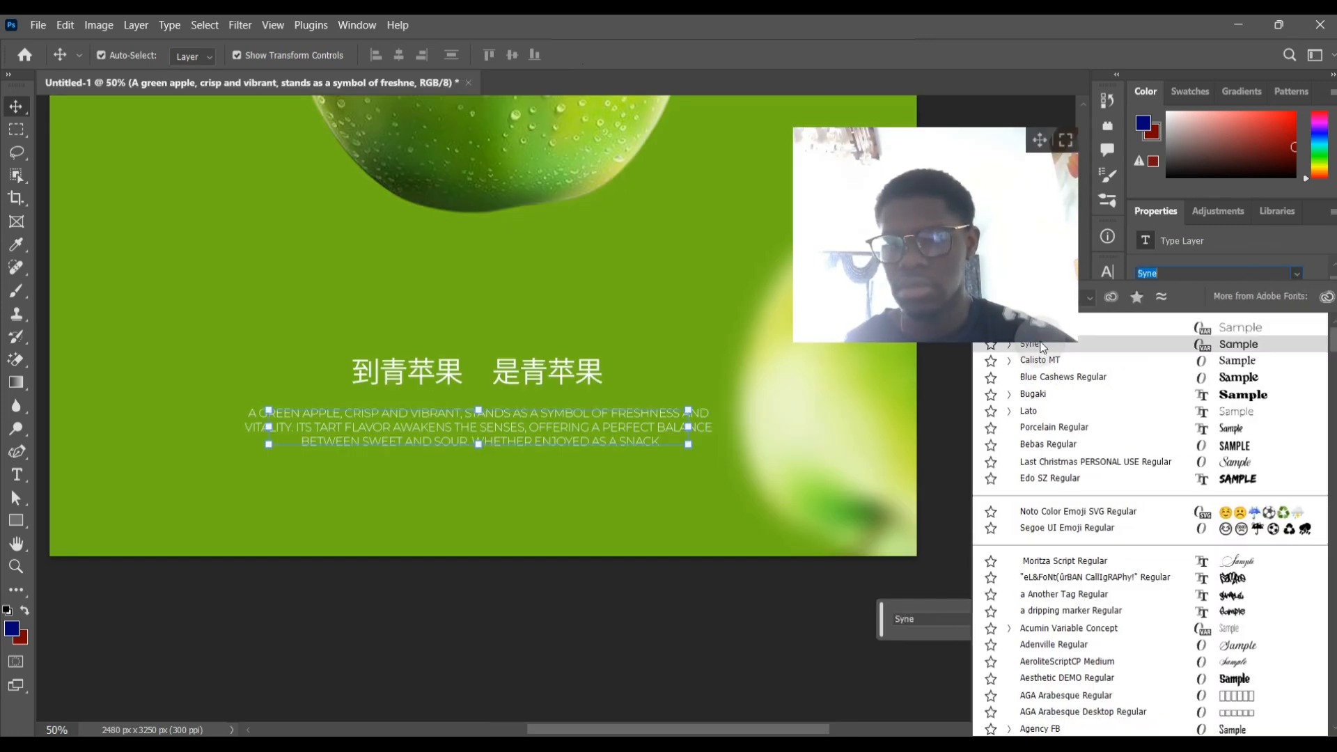
left_click(677, 612)
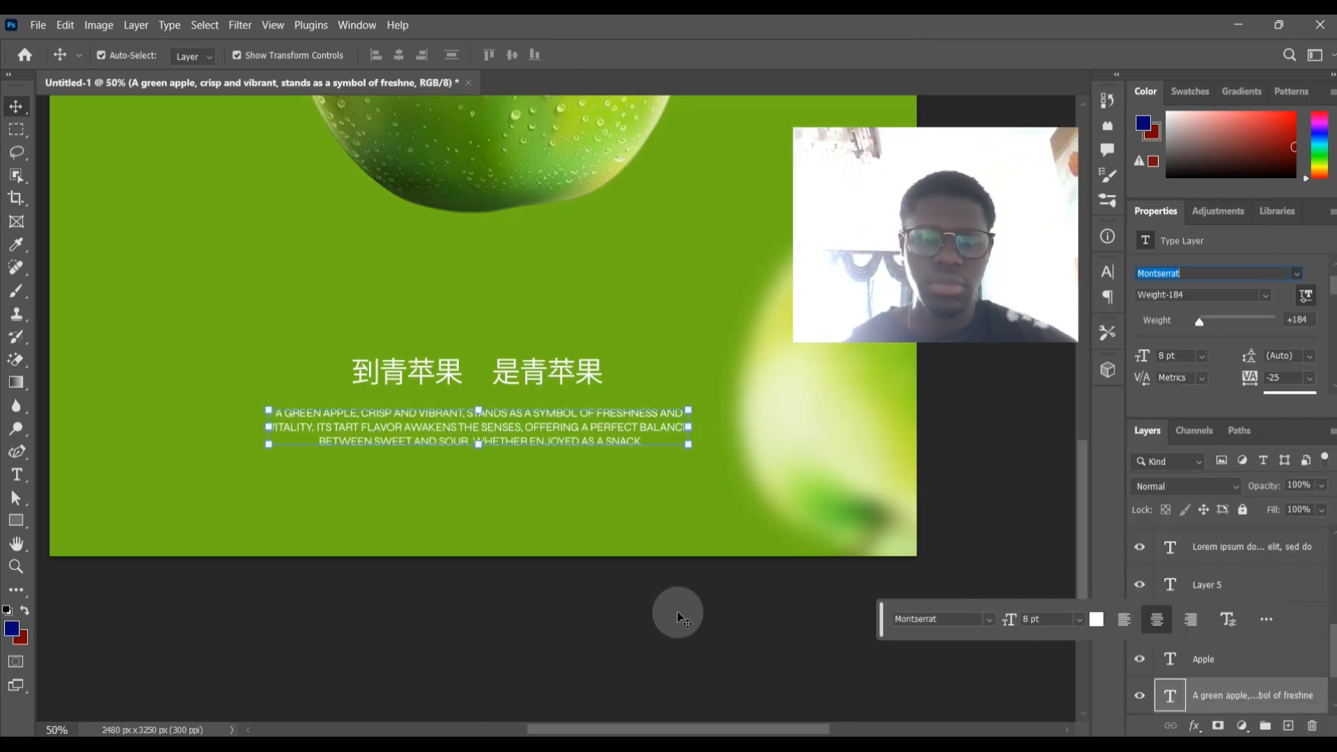
left_click(711, 583)
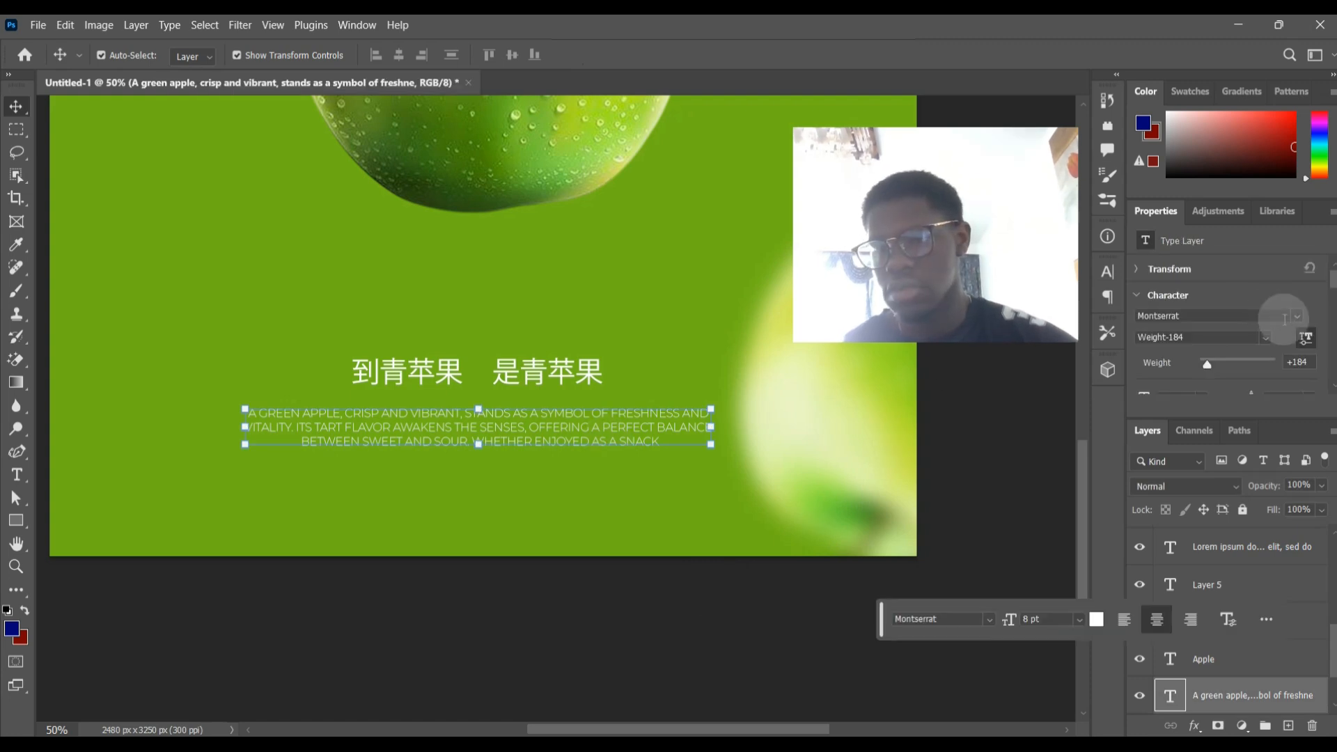
Step: Change the description's font to Syne Regular and nudge the block into centre alignment beneath the Chinese text
left_click(1297, 316)
left_click(1063, 389)
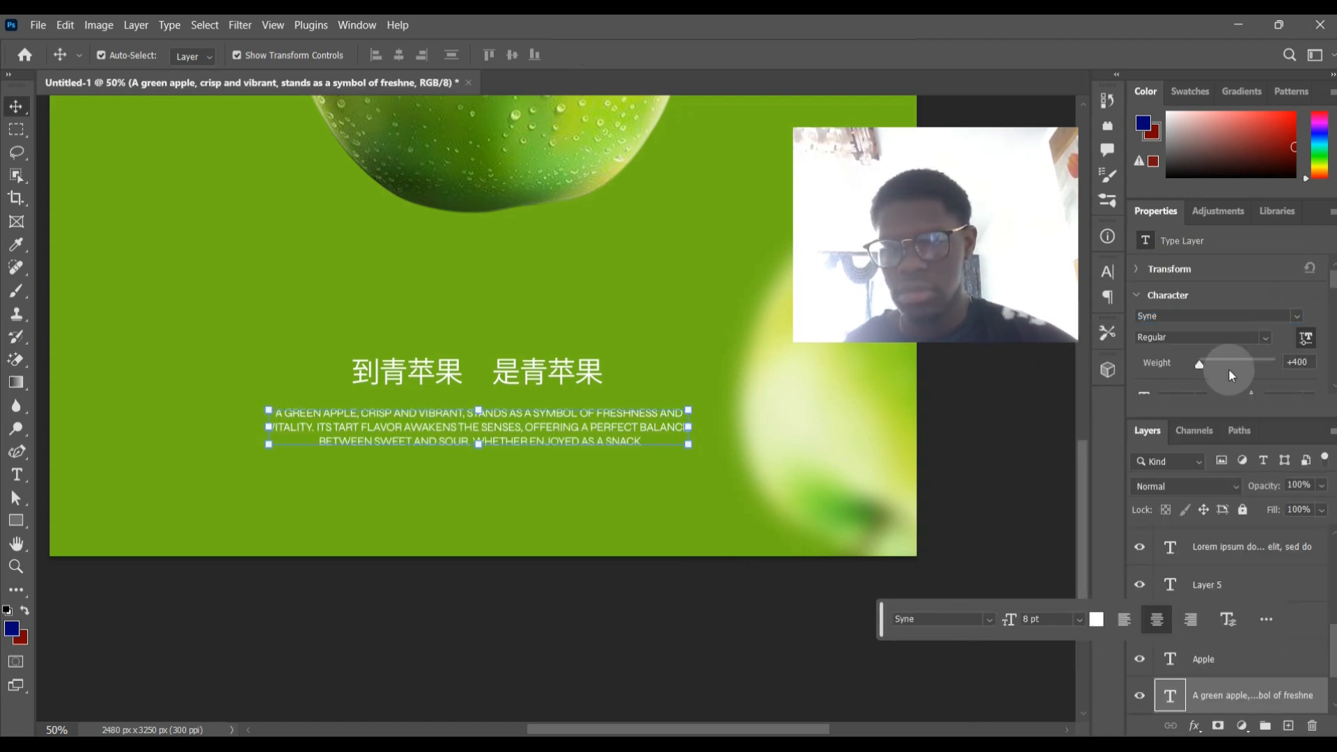
left_click(1266, 339)
left_click(605, 622)
left_click_drag(569, 428, 568, 427)
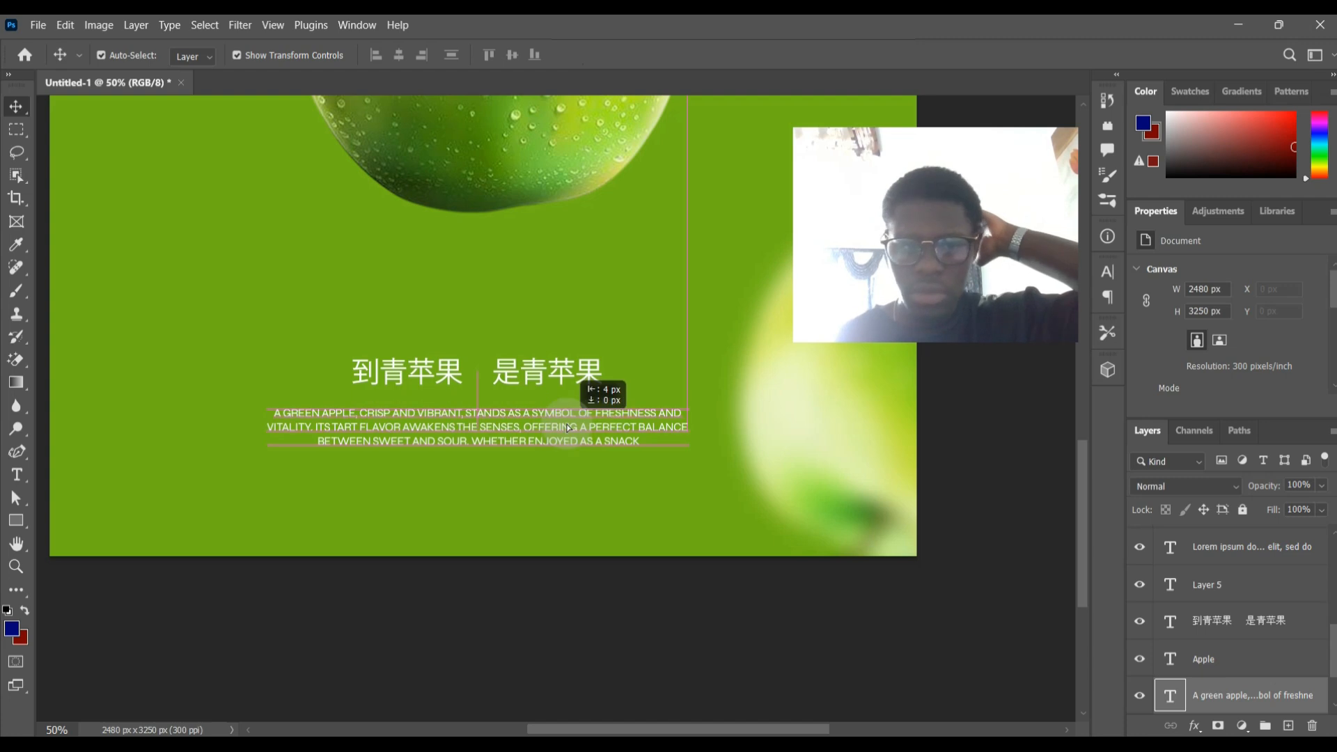
left_click(545, 641)
key("ctrl+minus")
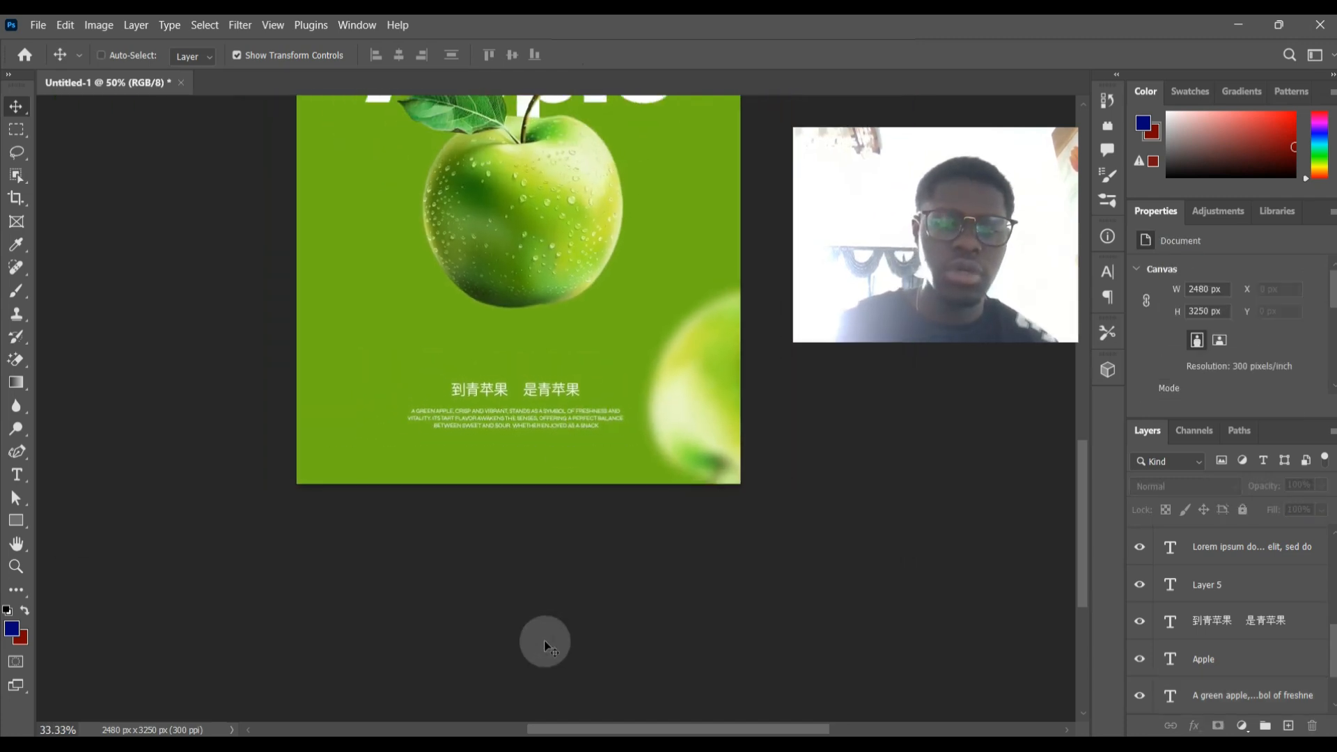
key("ctrl+minus")
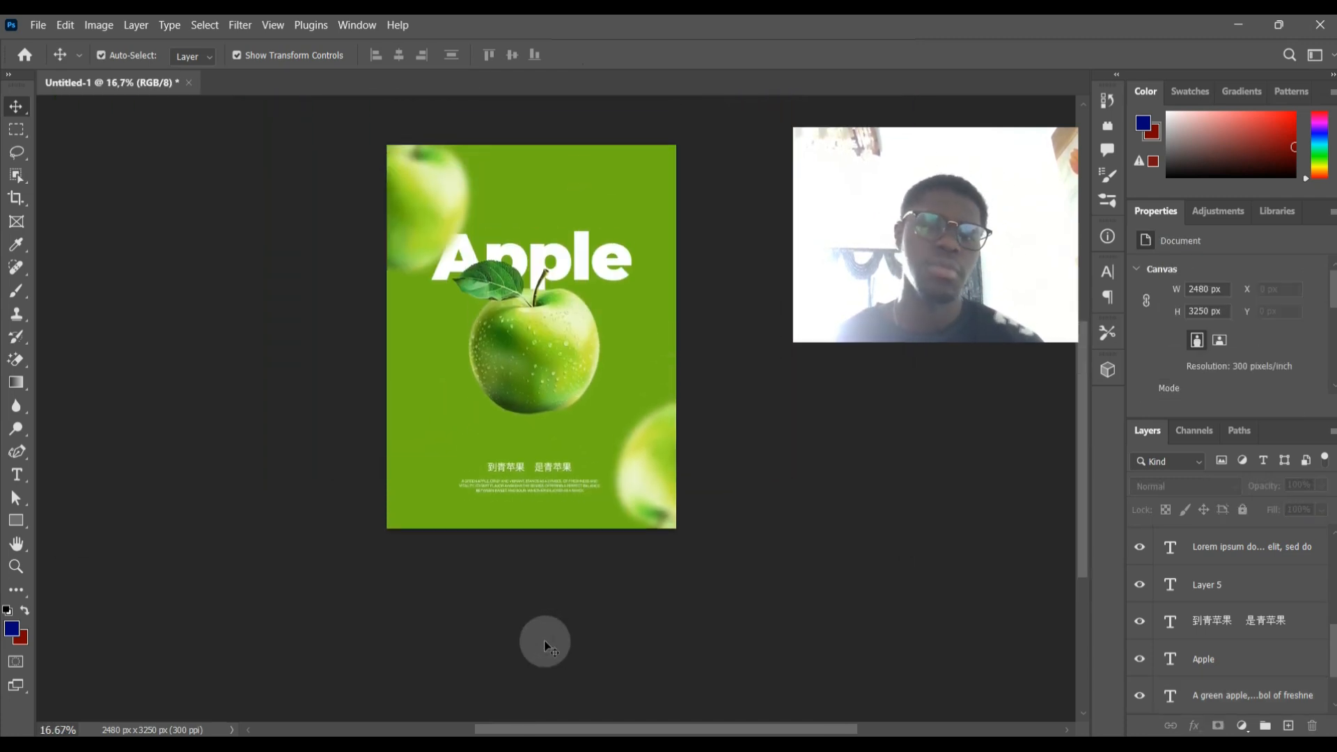